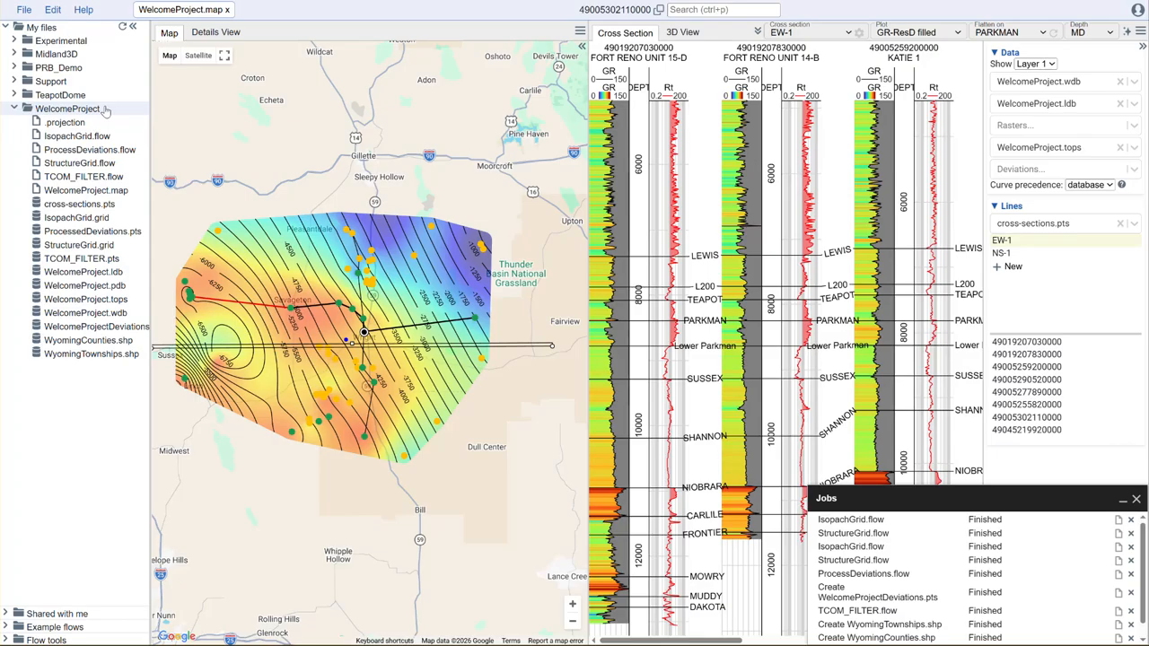
Create a new flow file named LogCalcs.flow in the WelcomeProject folder
{"action": "right_click", "coordinate": [106, 109]}
{"action": "mouse_move", "coordinate": [125, 119]}
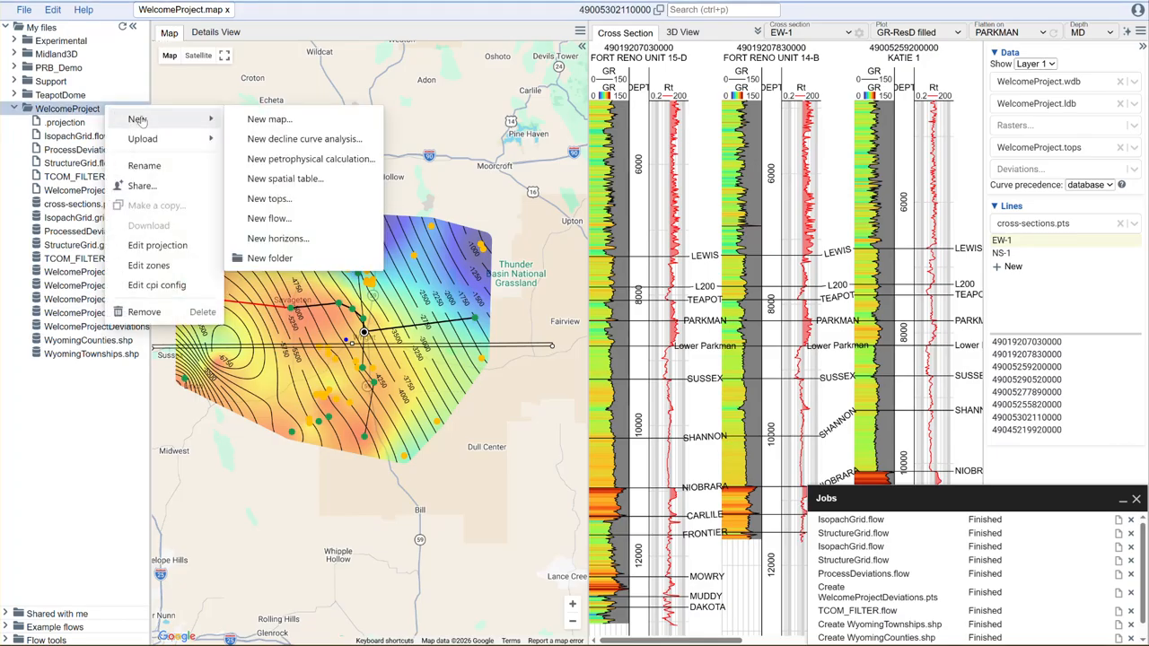
{"action": "left_click", "coordinate": [269, 219]}
{"action": "type", "text": "LogCalcs.flow"}
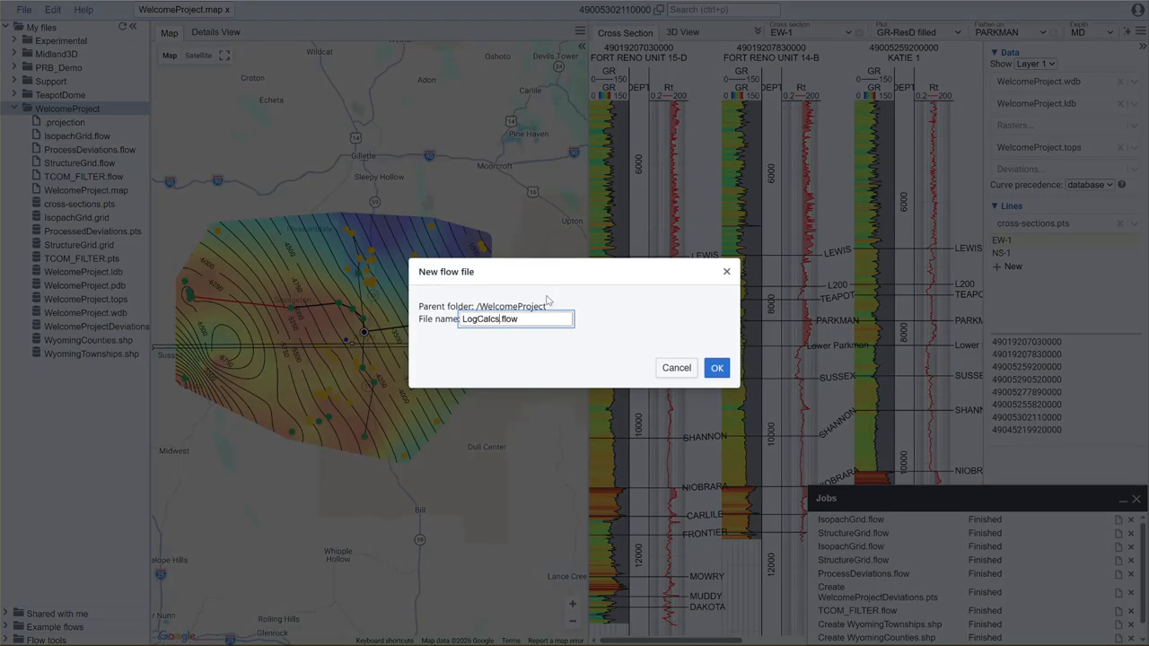
{"action": "left_click", "coordinate": [715, 368]}
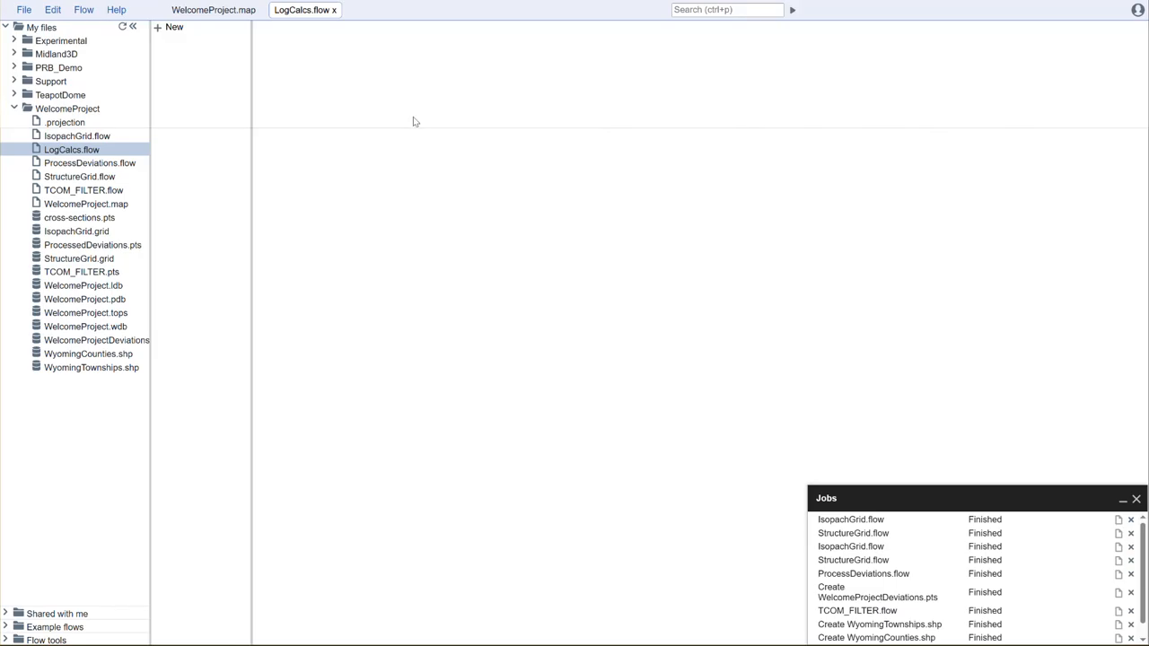
Add the LogInput, LogMath and LogOutput tools, in that order, to the empty LogCalcs flow
{"action": "left_click", "coordinate": [177, 46]}
{"action": "type", "text": "login"}
{"action": "key", "text": "Return"}
{"action": "left_click", "coordinate": [177, 46]}
{"action": "type", "text": "logmath"}
{"action": "key", "text": "Return"}
{"action": "type", "text": "logou"}
{"action": "key", "text": "Return"}
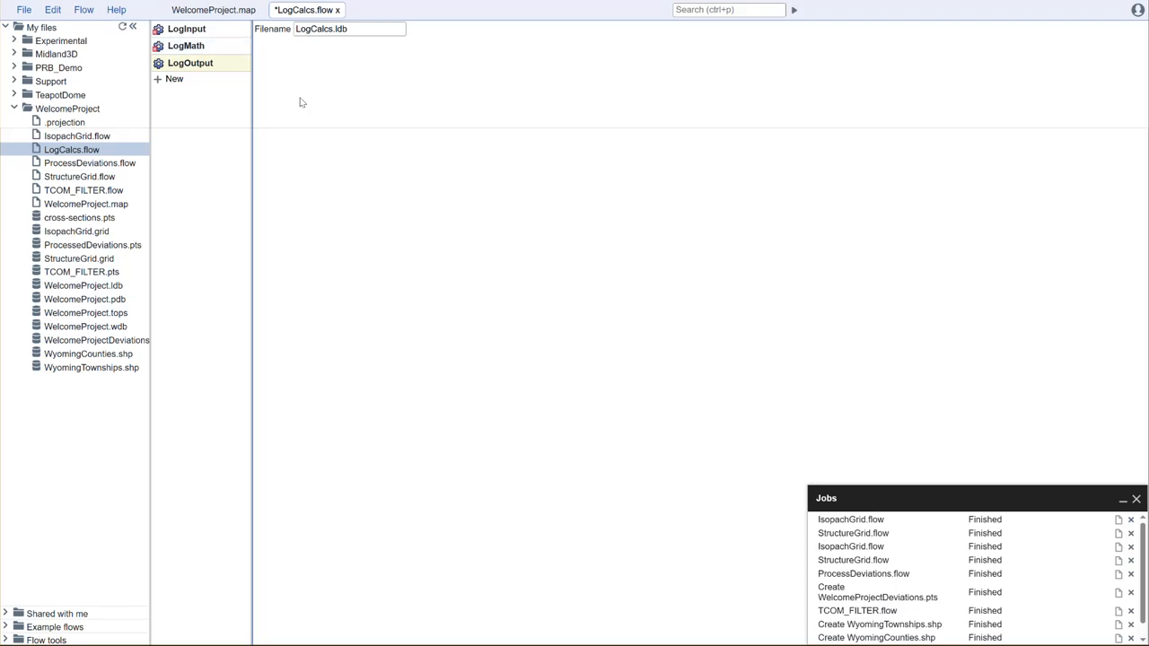
Set the LAS dataset of the LogInput tool to WelcomeProject.ldb
{"action": "left_click", "coordinate": [223, 33]}
{"action": "left_click", "coordinate": [393, 38]}
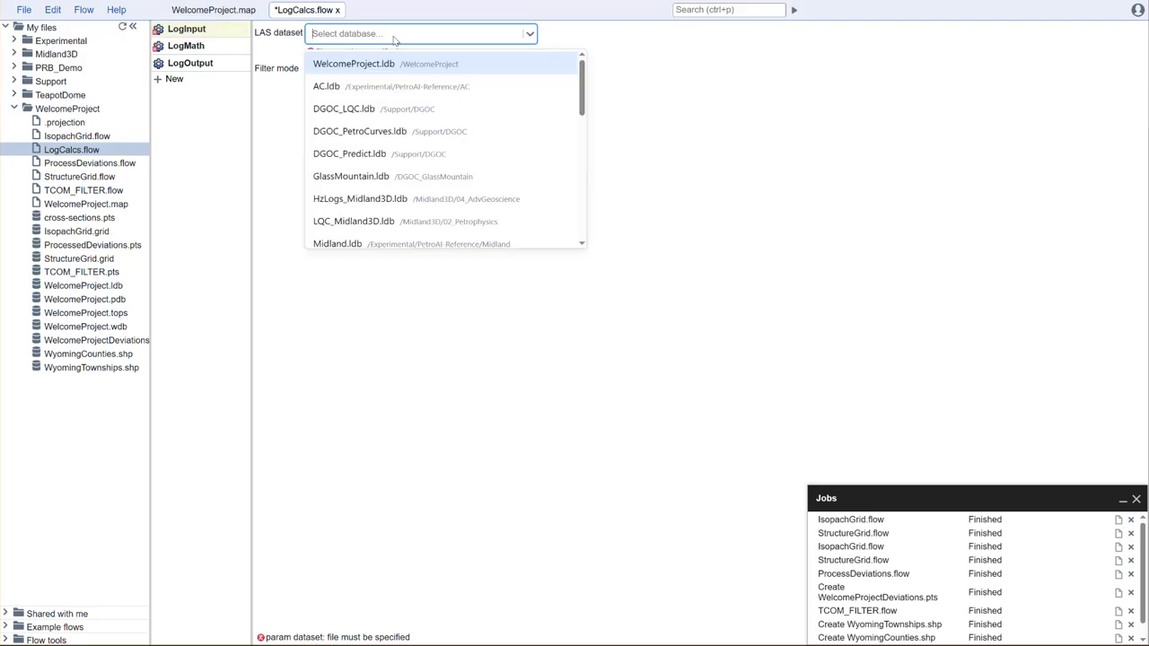
{"action": "left_click", "coordinate": [403, 68]}
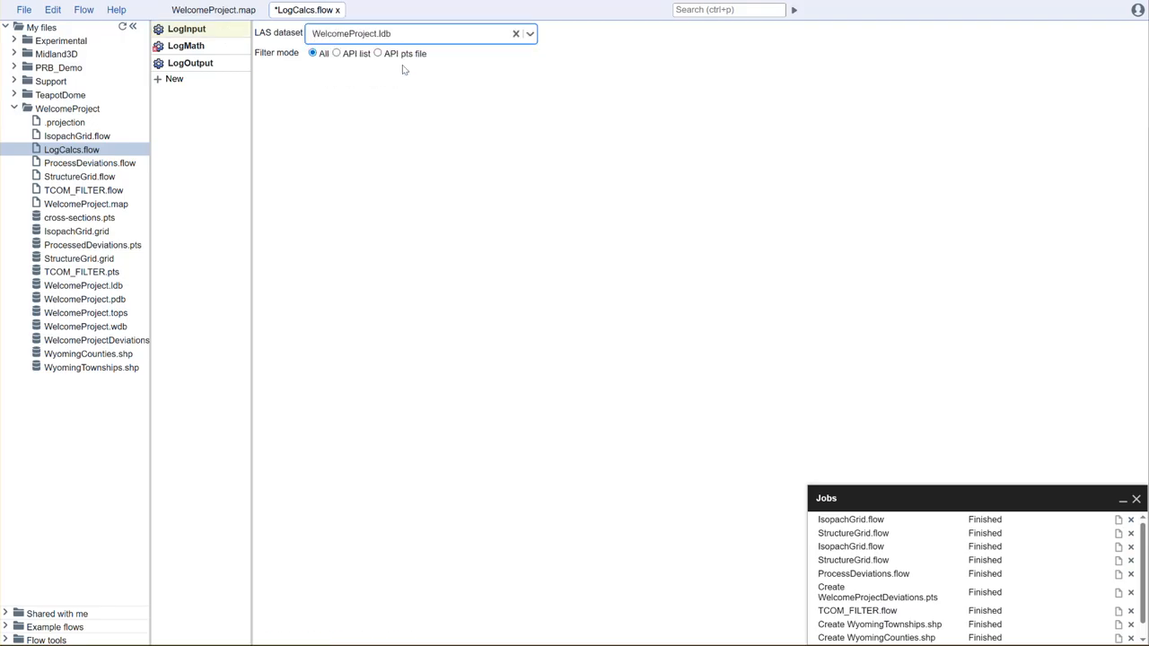
Set LogMath to new curves with VSHALE, PHIT, SW, NET_RES and NET_PAY equations, using _gr_clean = 0, _gr_clay = 200, _rho_matrix = 2.65, _rw_ft = 0.05
{"action": "left_click", "coordinate": [201, 43]}
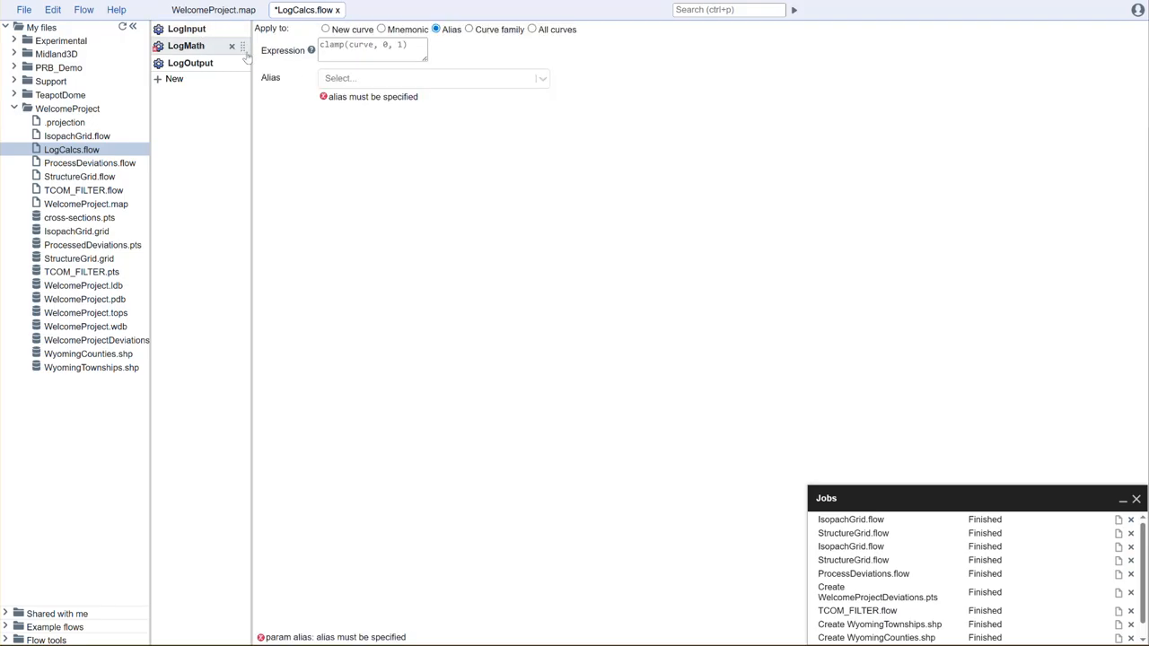
{"action": "left_click", "coordinate": [339, 32]}
{"action": "left_click_drag", "start_coordinate": [422, 59], "coordinate": [697, 198]}
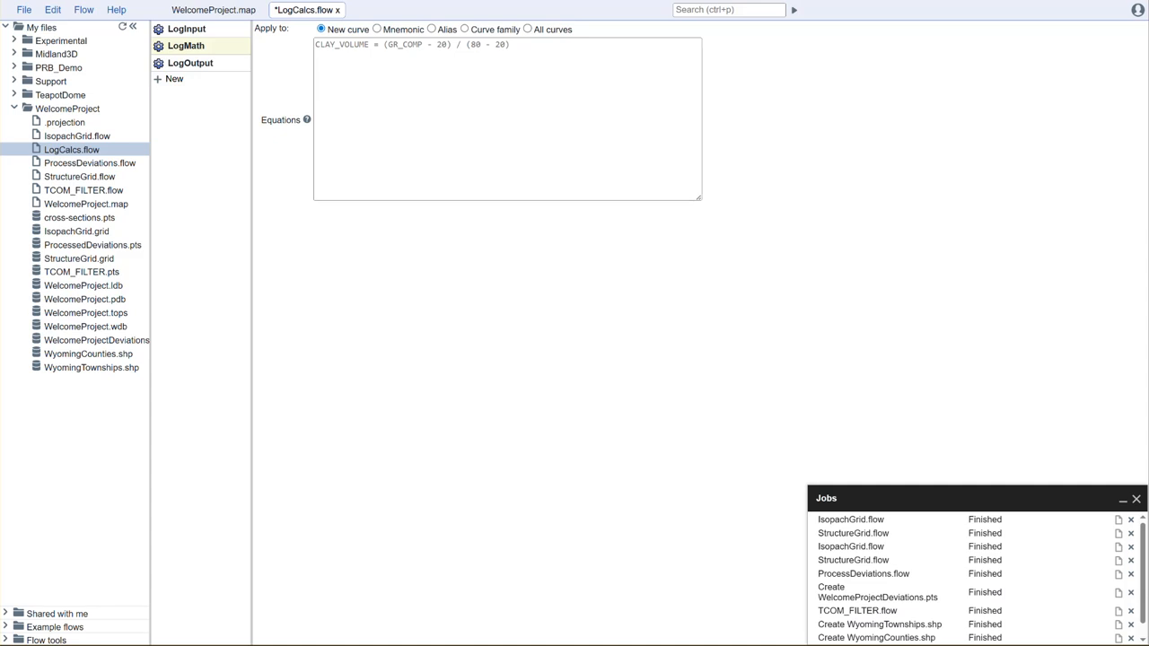
{"action": "left_click", "coordinate": [449, 91]}
{"action": "type", "text": "_gr_clean = 0 _gr_clay = 200 _rho_matrix = 2.65 _rw_ft = 0.05 VSHALE = clamp((GR_COMP - _gr_clean) / (_gr_clay - _gr_clean), 0, 1) PHIT = clamp((_rho_matrix - RHOB_COMP) / (_rho_matrix - 1.0), 0.001, 0.42) SW = clamp(((1 * _rw_ft) / (RESD_COMP * PHIT ^ 2)) ^ (1/2), 0, 1) NET_RES = ifelse(VSHALE <= 0.5 && PHIT >= 0.06) NET_PAY = ifelse(VSHALE <= 0.5 && PHIT >= 0.06 && SW <= 0.7)"}
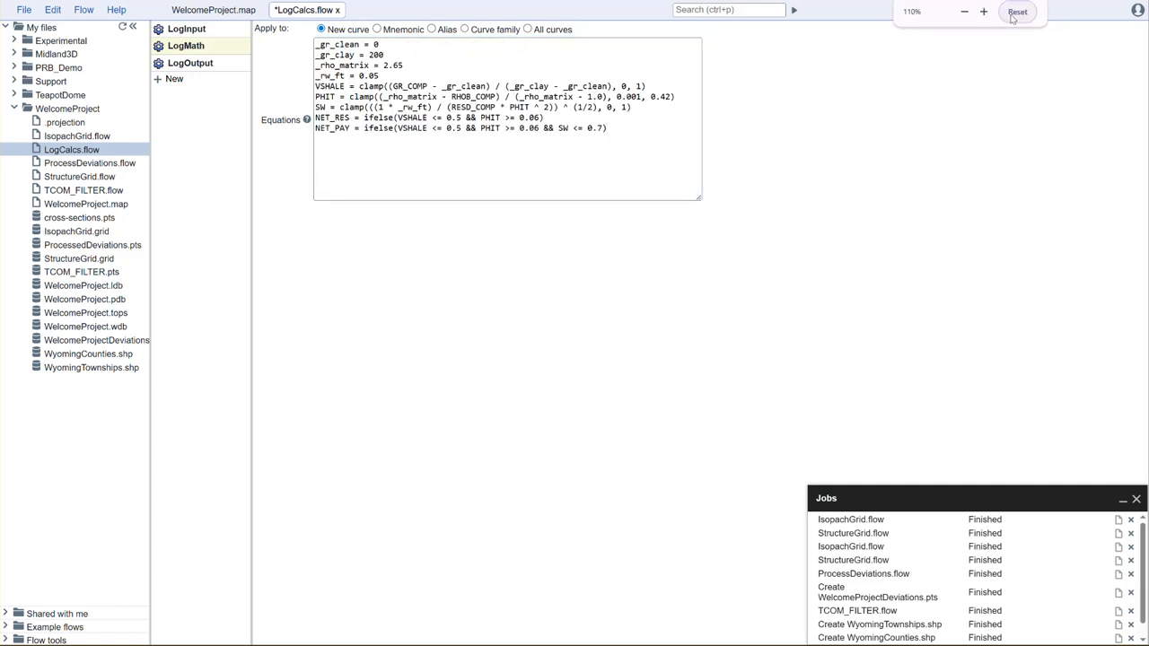
Enlarge the page and examine the LogMath equations, including the constants and the GR_COMP and RHOB_COMP input curves
{"action": "left_click", "coordinate": [1017, 15]}
{"action": "left_click", "coordinate": [984, 12]}
{"action": "left_click", "coordinate": [984, 12]}
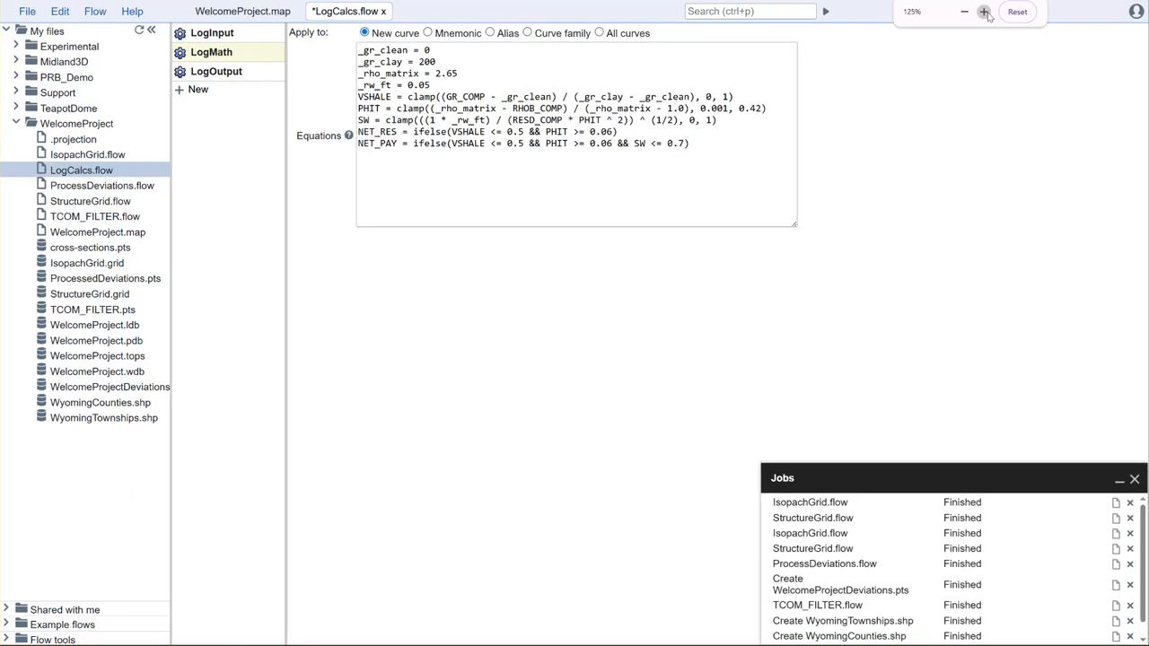
{"action": "left_click", "coordinate": [984, 11]}
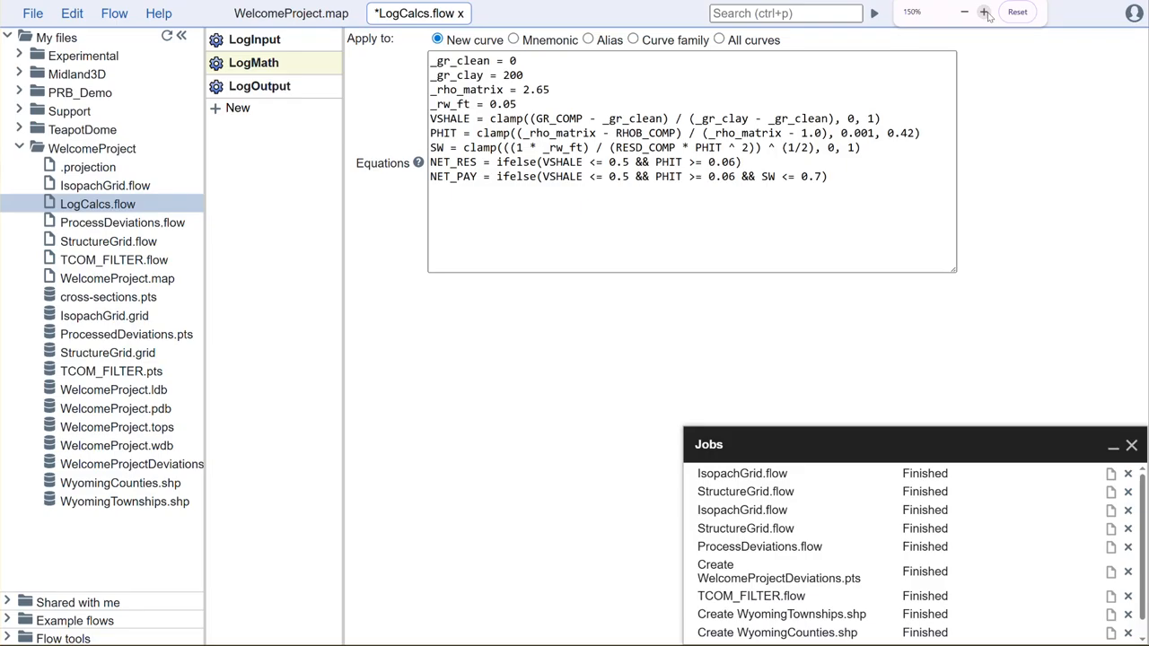
{"action": "left_click", "coordinate": [1114, 447]}
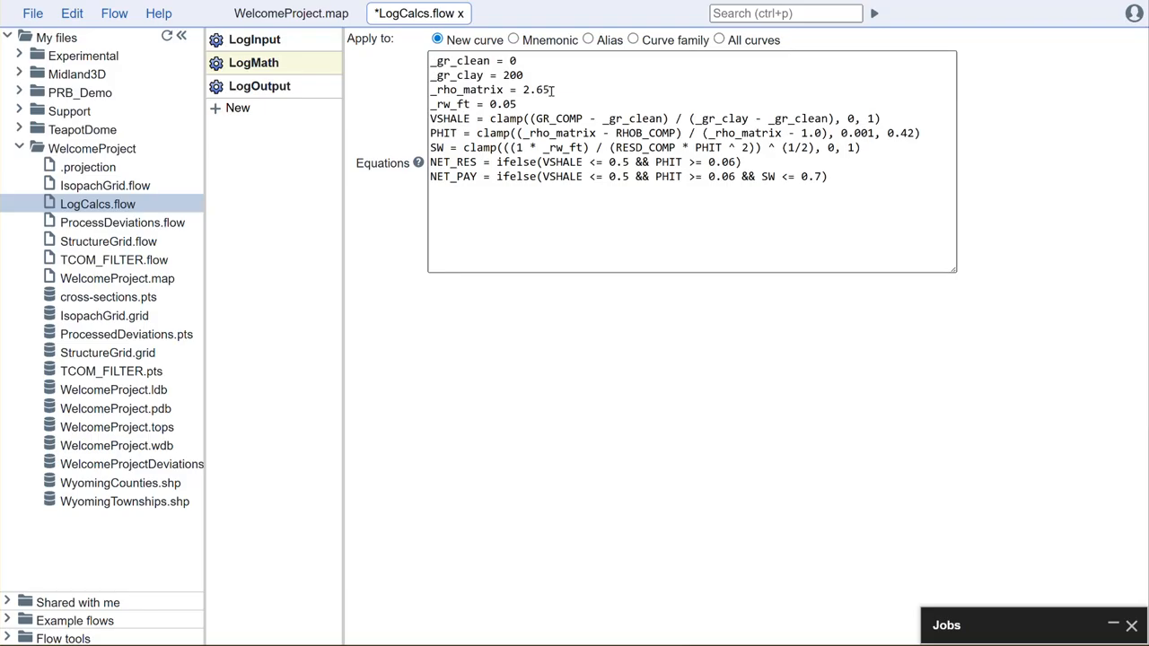
{"action": "left_click_drag", "start_coordinate": [516, 104], "coordinate": [430, 60]}
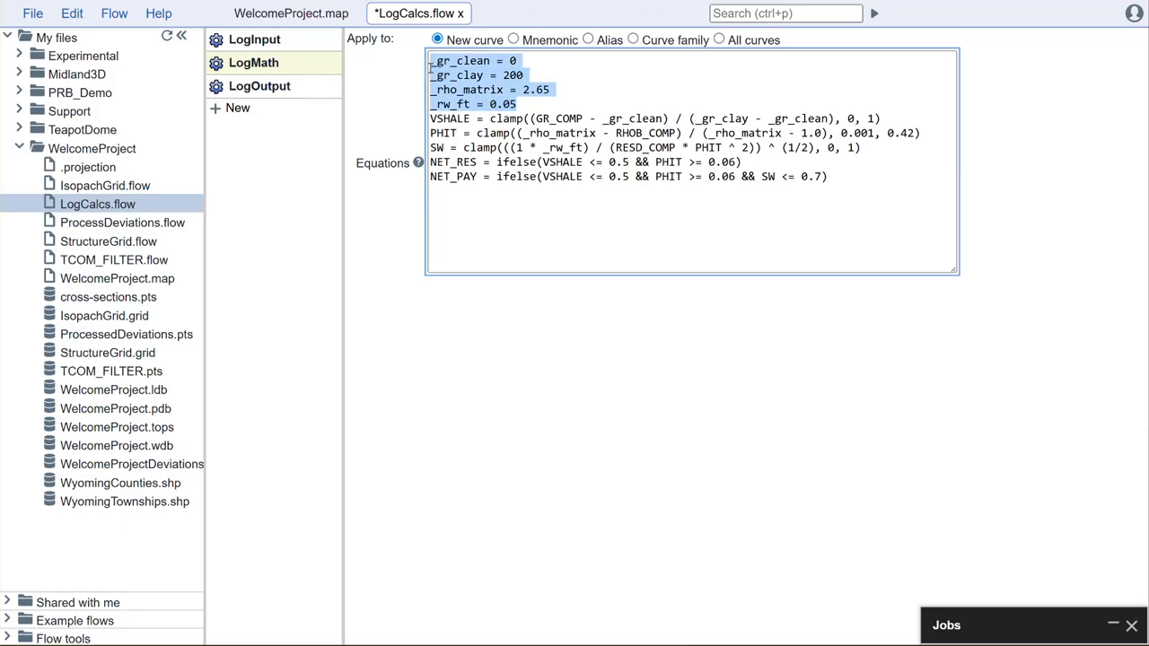
{"action": "left_click", "coordinate": [546, 72]}
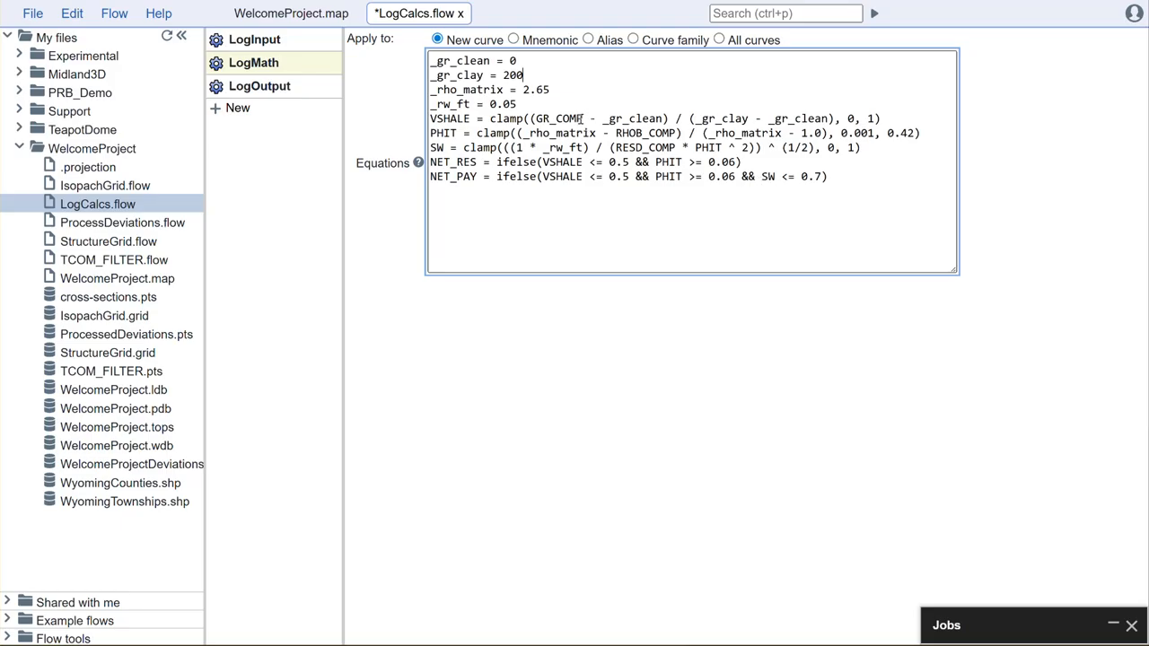
{"action": "left_click_drag", "start_coordinate": [582, 118], "coordinate": [538, 118]}
{"action": "left_click", "coordinate": [658, 135]}
{"action": "left_click_drag", "start_coordinate": [681, 135], "coordinate": [617, 132]}
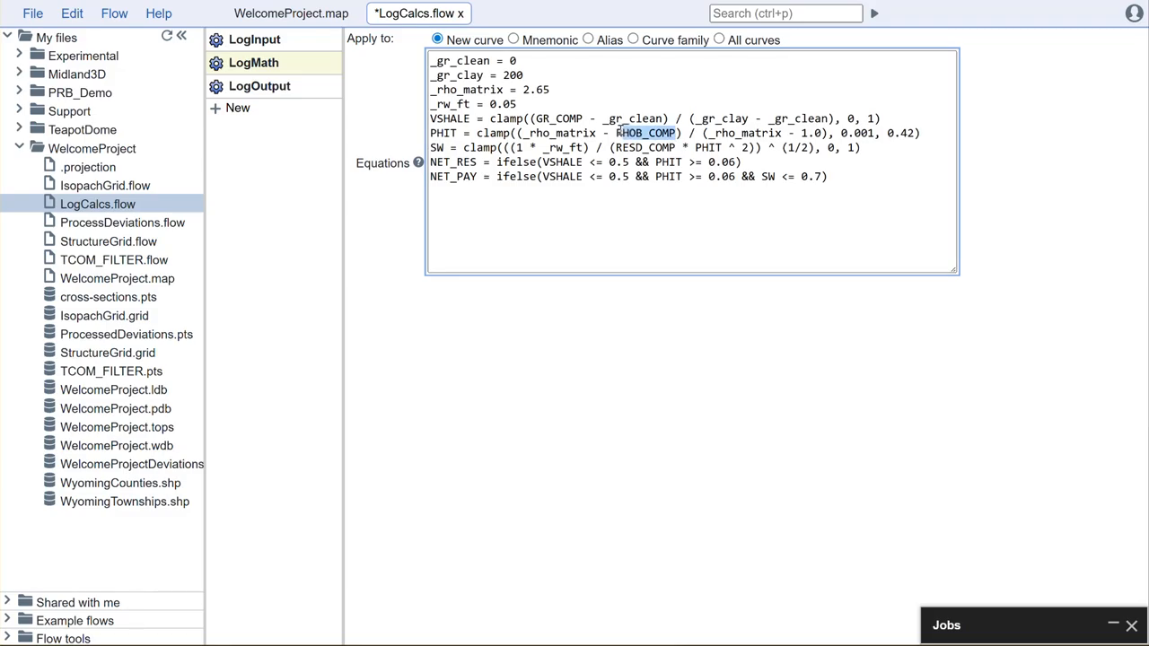
{"action": "left_click", "coordinate": [682, 295]}
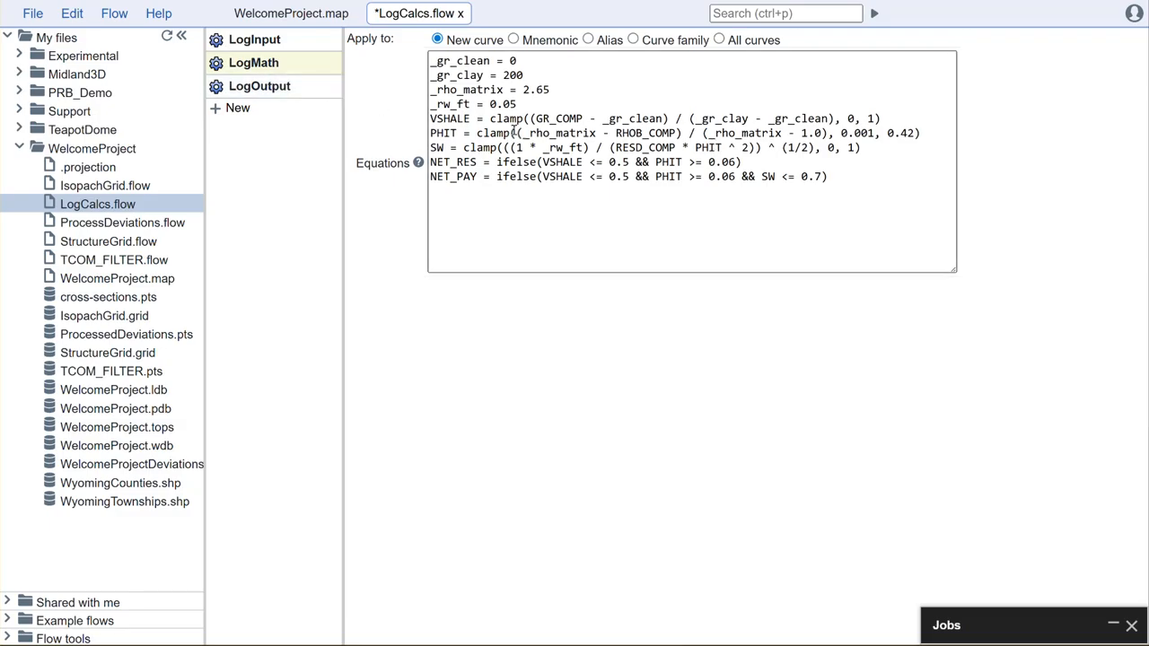
Check the LogOutput file name, run the LogCalcs flow and return the page to its smaller zoom
{"action": "left_click", "coordinate": [271, 96]}
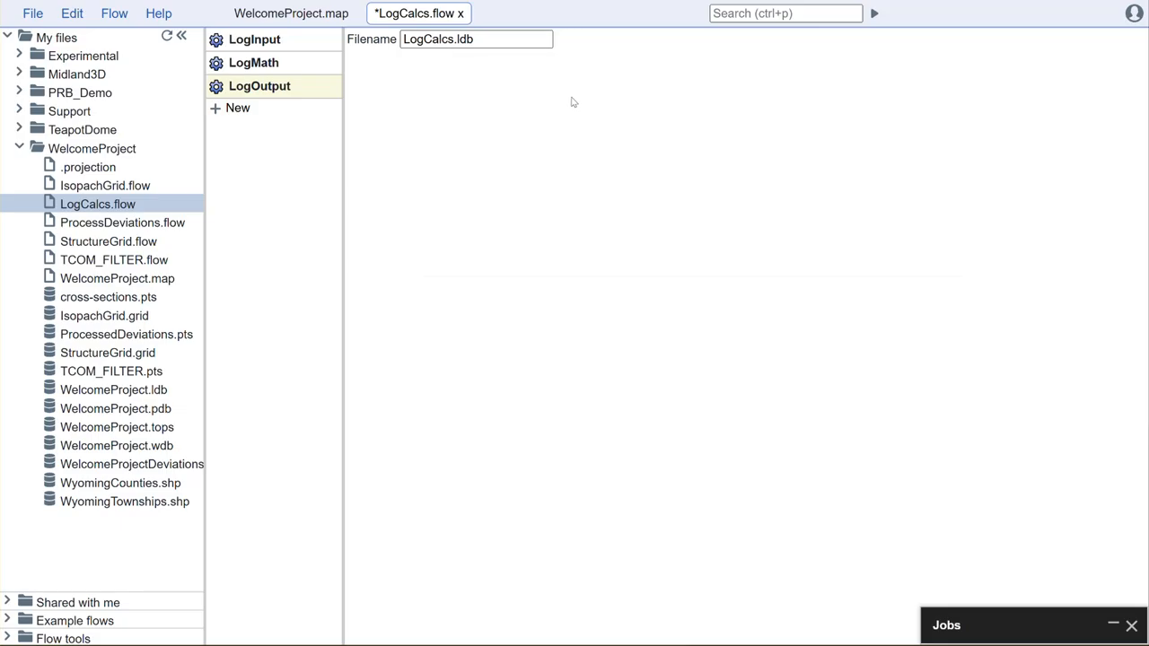
{"action": "left_click", "coordinate": [874, 14]}
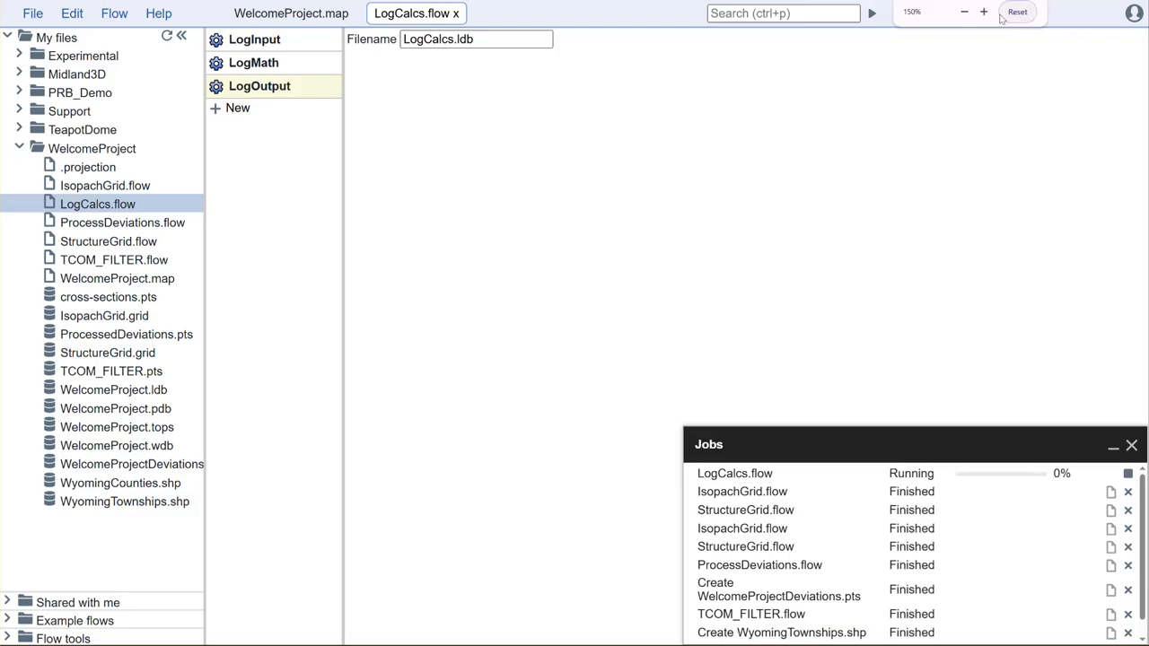
{"action": "left_click", "coordinate": [965, 12]}
{"action": "left_click", "coordinate": [965, 12]}
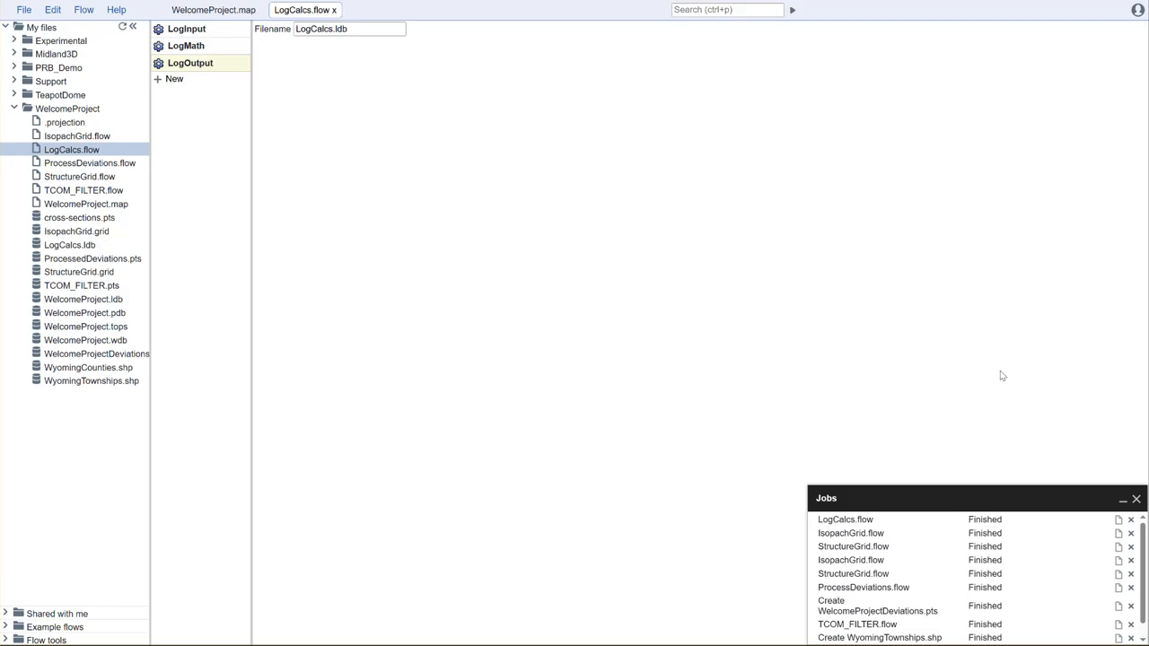
Open the job log of the LogCalcs.flow run, review its parameters, status and tool statistics, and close it
{"action": "mouse_move", "coordinate": [233, 74]}
{"action": "left_click", "coordinate": [1118, 521]}
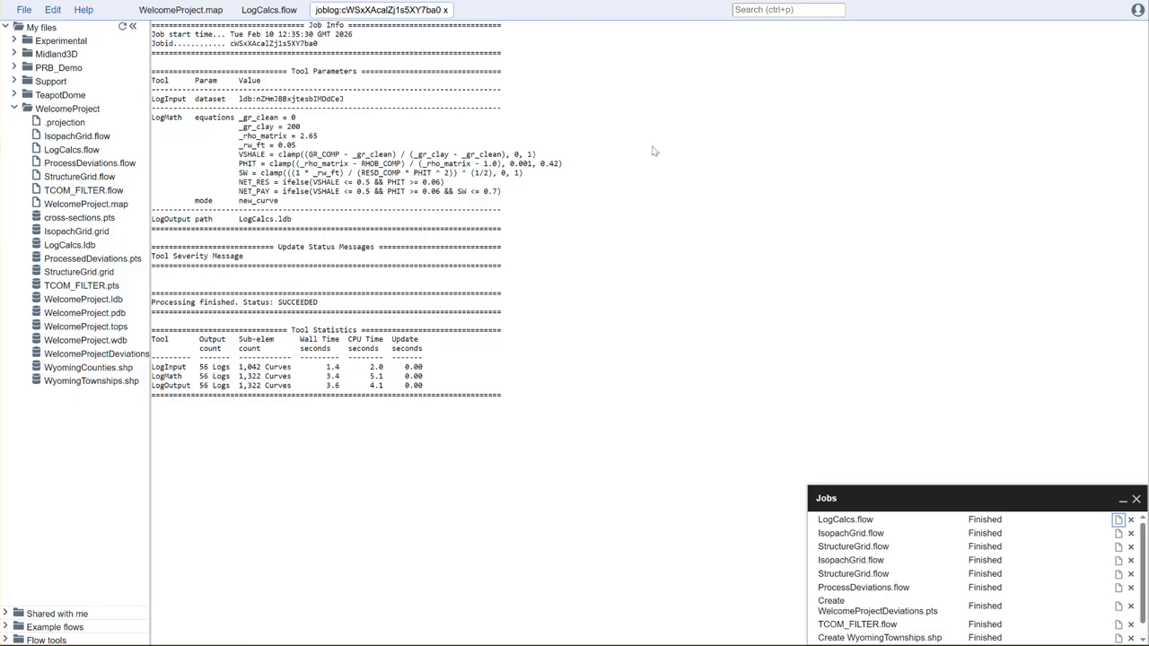
{"action": "left_click", "coordinate": [445, 10]}
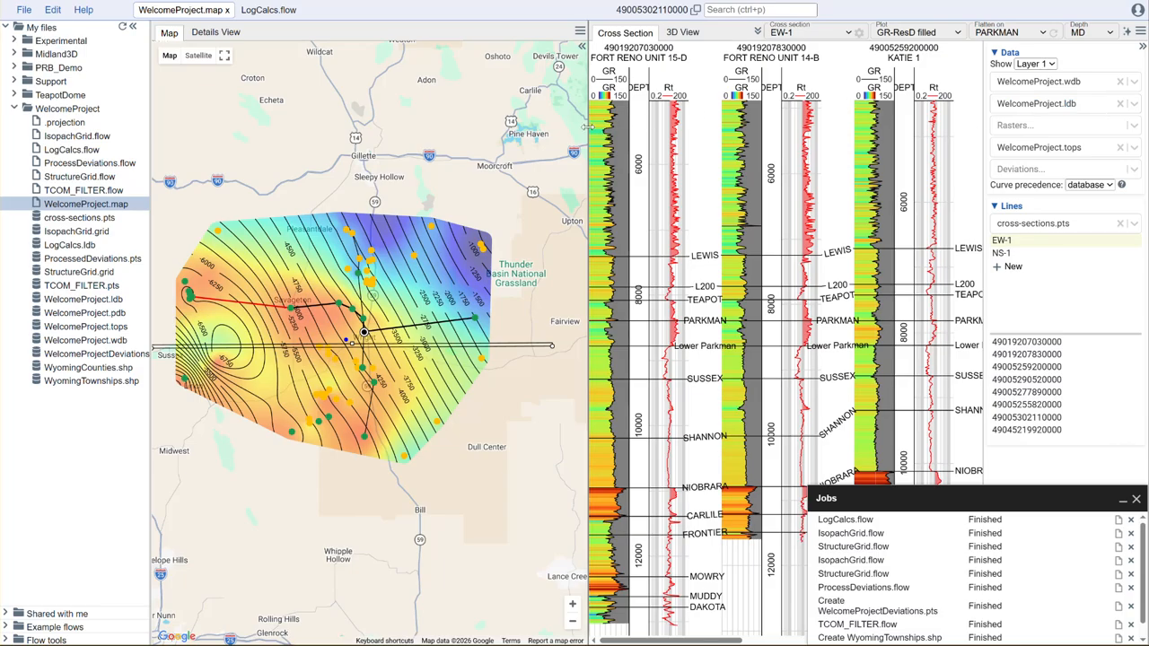
Widen the cross section in WelcomeProject.map and switch its log database to LogCalcs.ldb
{"action": "left_click_drag", "start_coordinate": [571, 127], "coordinate": [363, 127]}
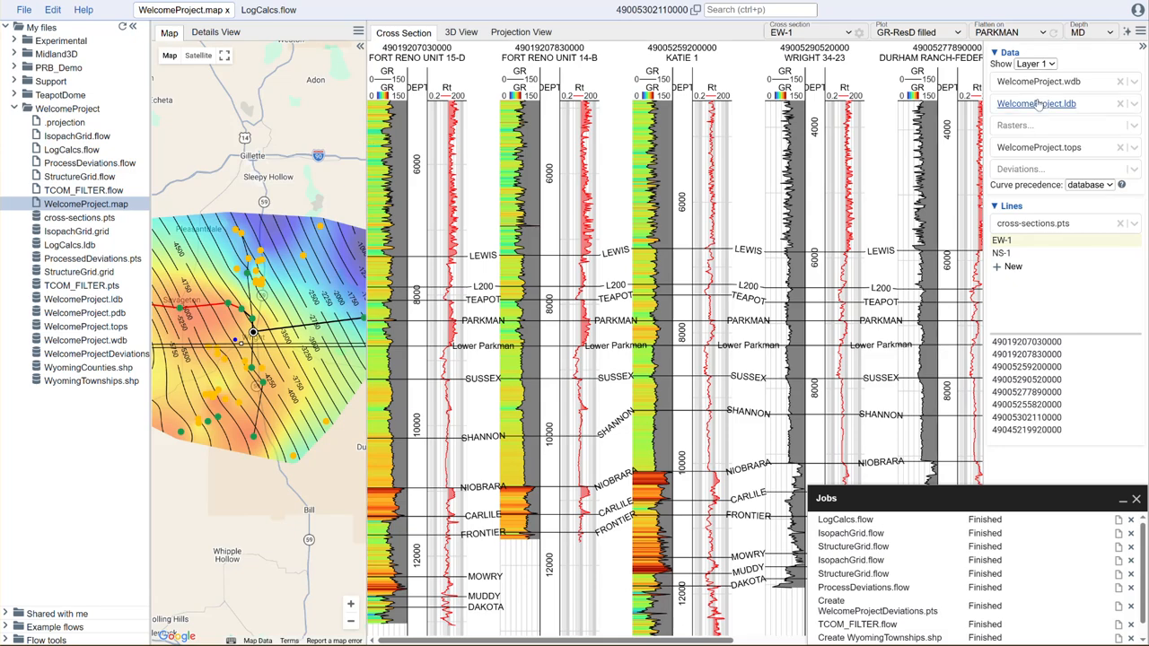
{"action": "left_click", "coordinate": [1100, 109]}
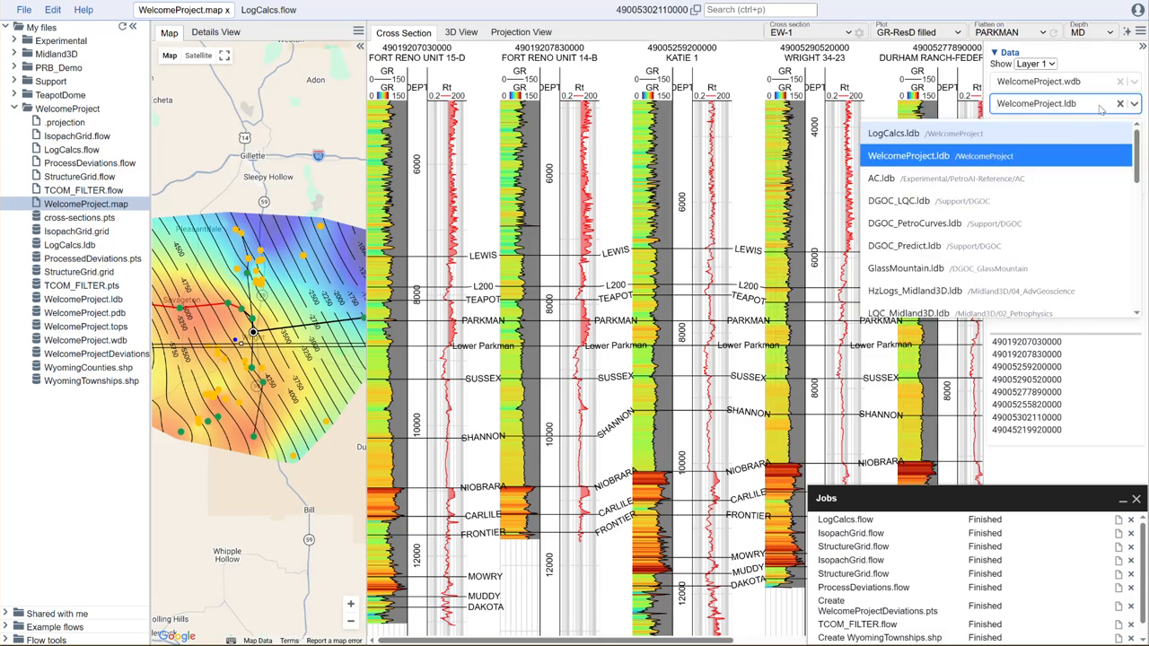
{"action": "left_click", "coordinate": [918, 135]}
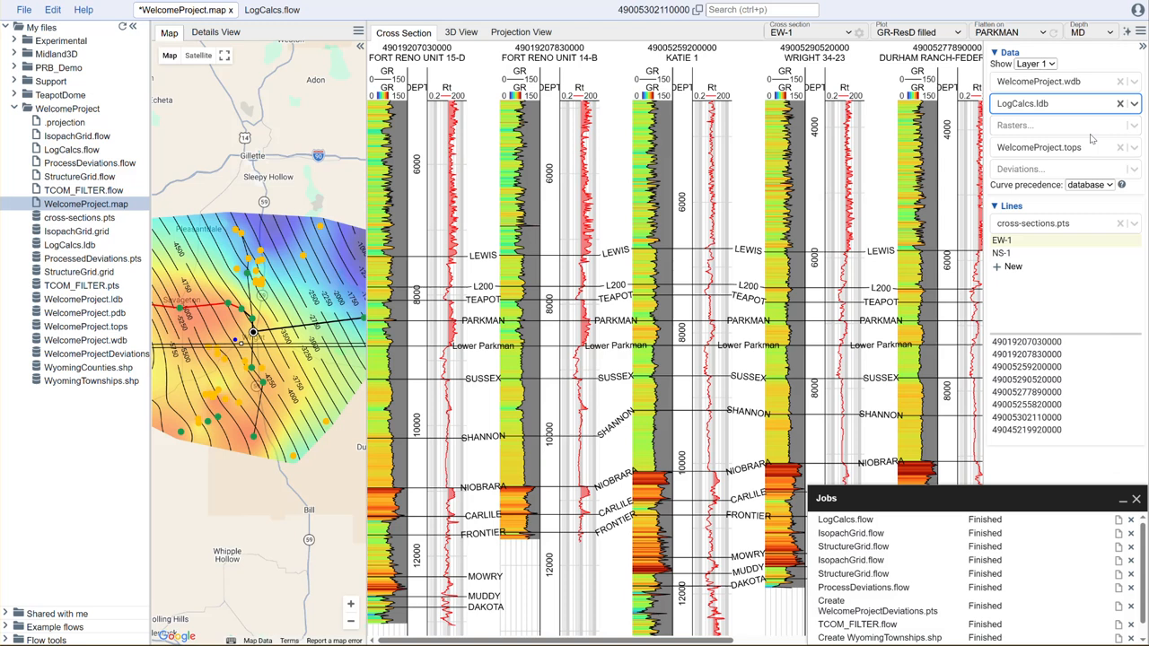
Create a new track with the ID PhiT in the GR-ResD filled plot and dismiss the jobs list
{"action": "left_click", "coordinate": [725, 94]}
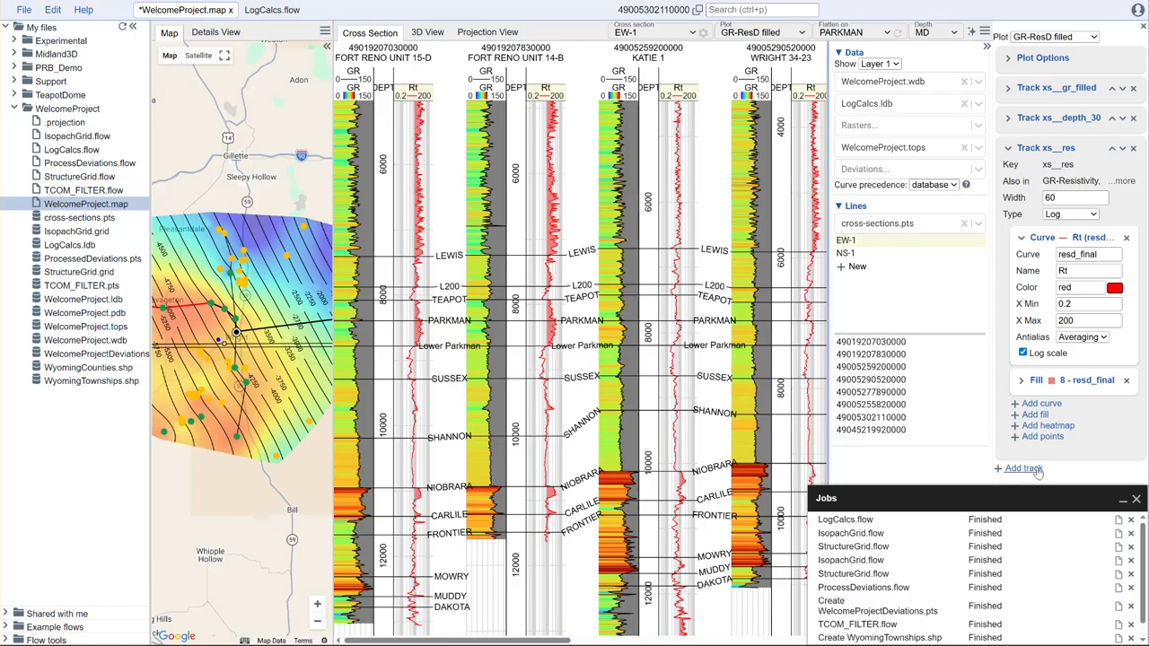
{"action": "left_click", "coordinate": [1135, 499]}
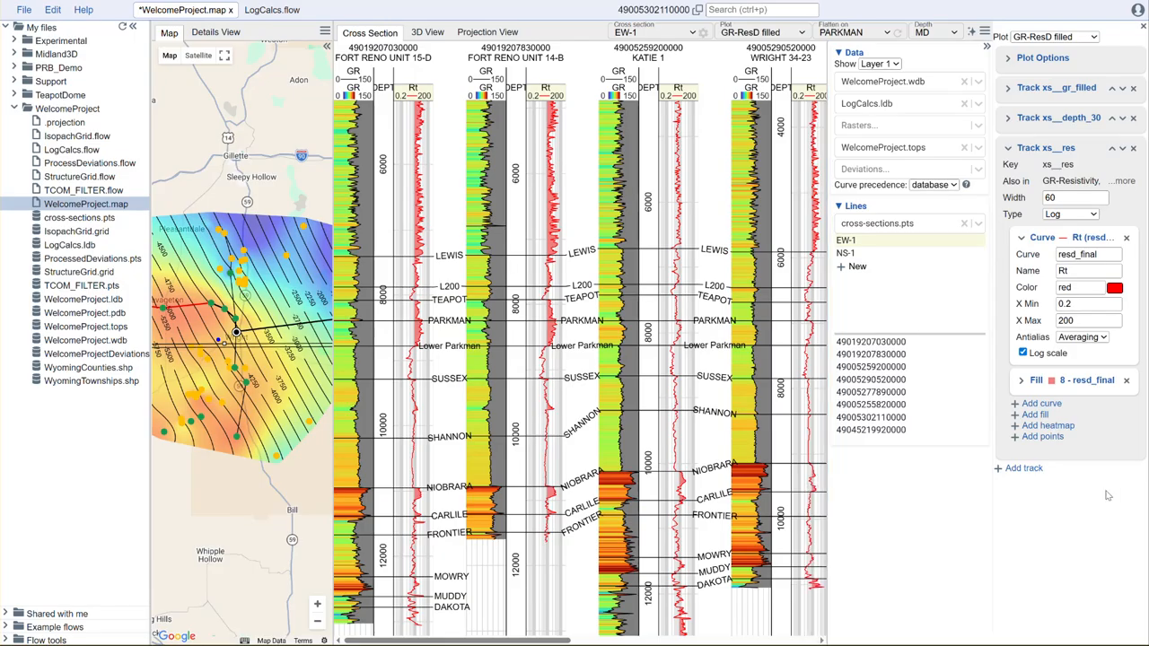
{"action": "left_click", "coordinate": [1028, 469]}
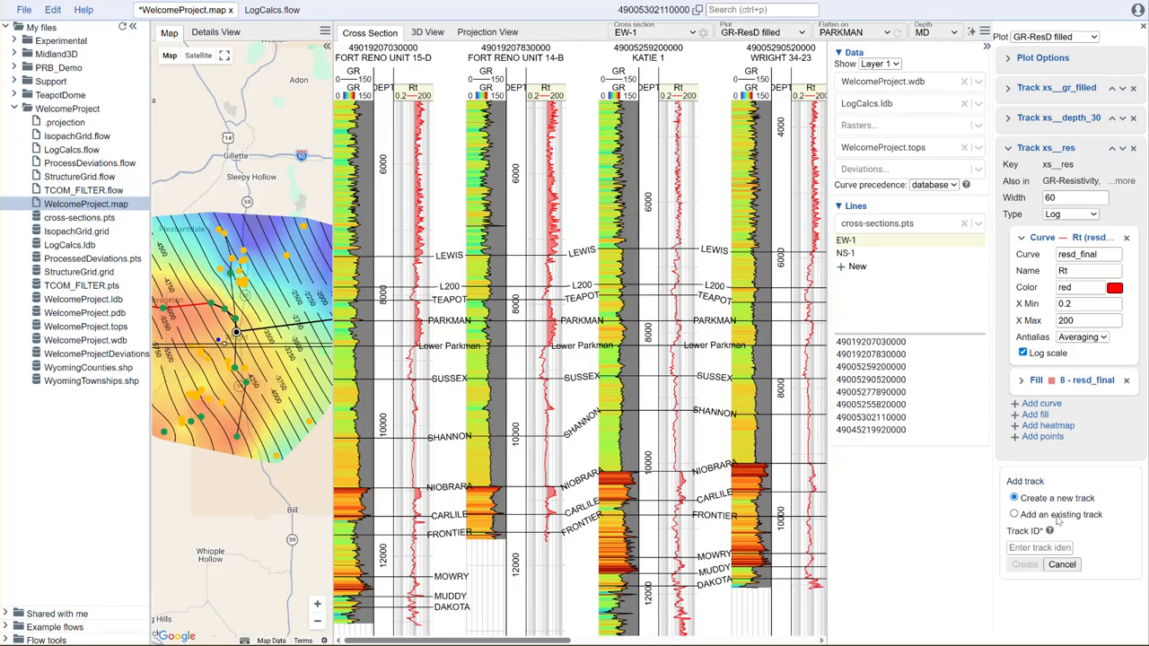
{"action": "left_click", "coordinate": [1053, 547]}
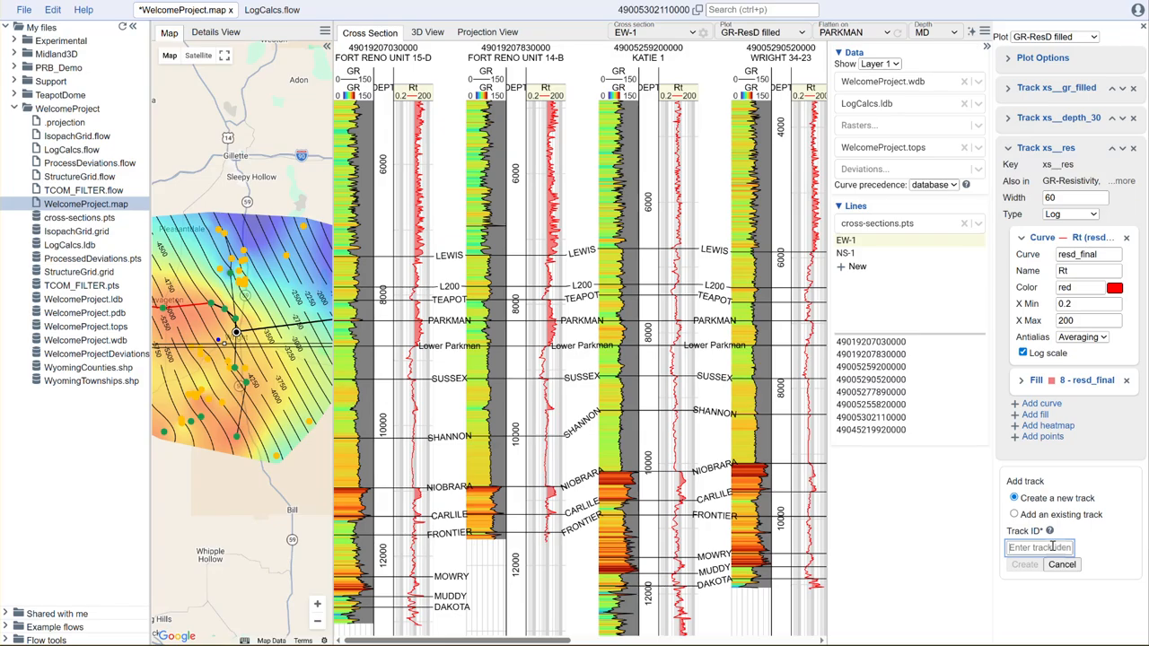
{"action": "type", "text": "PhiT"}
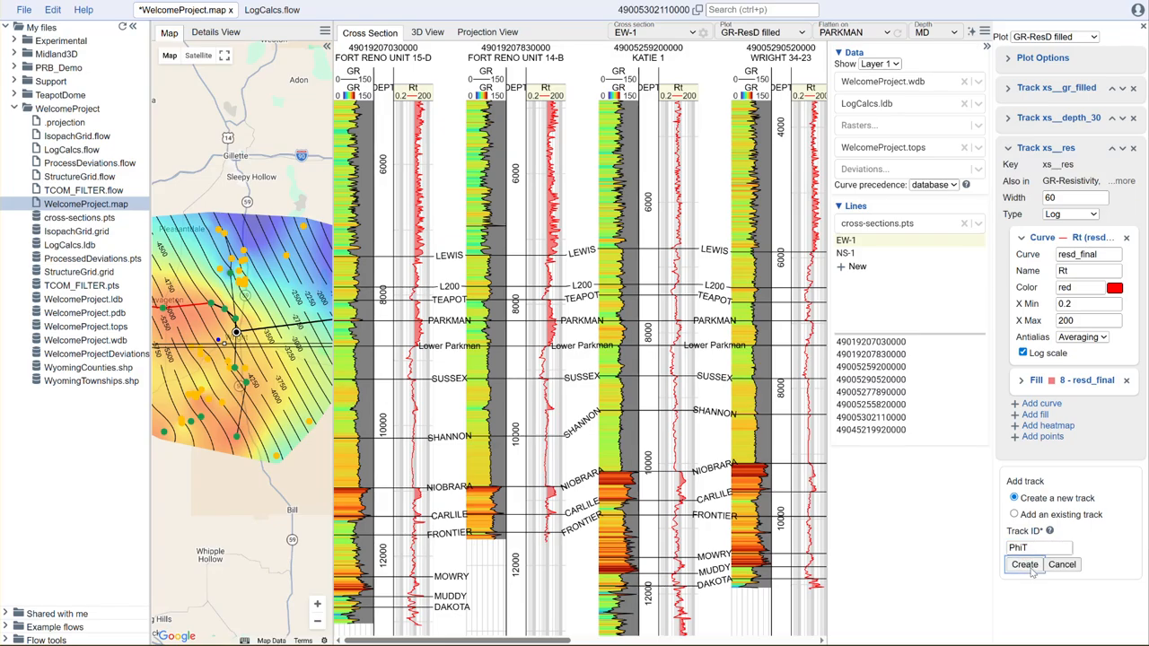
{"action": "left_click", "coordinate": [1025, 565]}
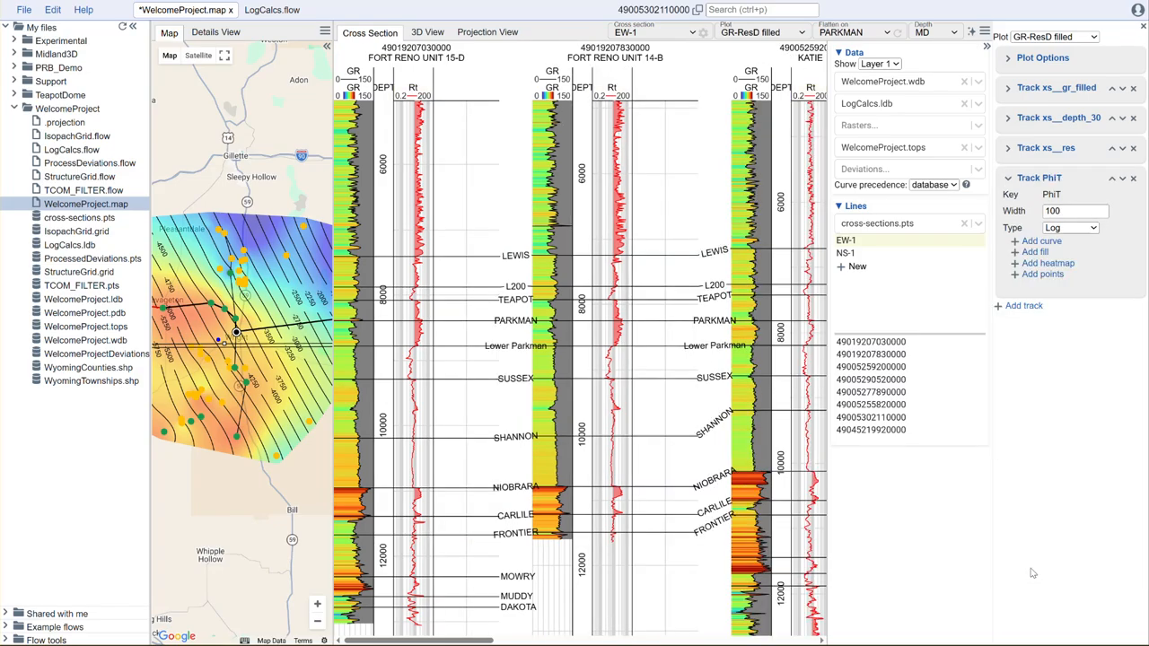
Add a PhiT curve named Phit to the PhiT track with an X maximum of 0.35
{"action": "left_click", "coordinate": [1019, 242]}
{"action": "left_click", "coordinate": [1076, 268]}
{"action": "type", "text": "PhiT"}
{"action": "key", "text": "Tab"}
{"action": "type", "text": "PhiT"}
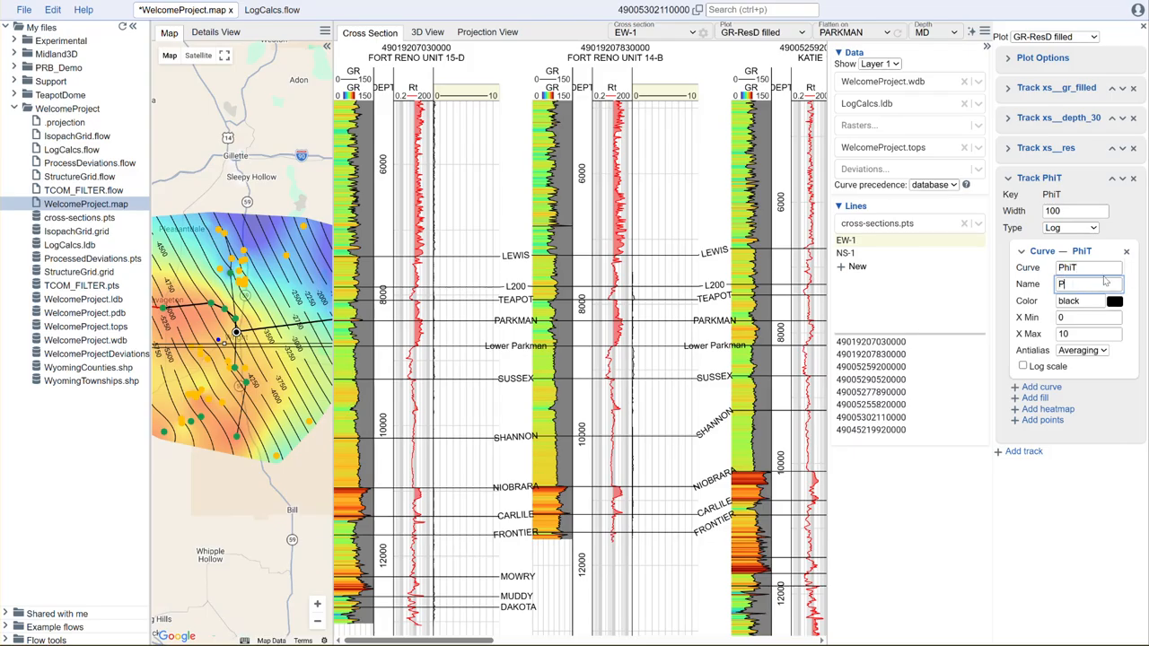
{"action": "type", "text": "t"}
{"action": "left_click_drag", "start_coordinate": [1087, 334], "coordinate": [1031, 336]}
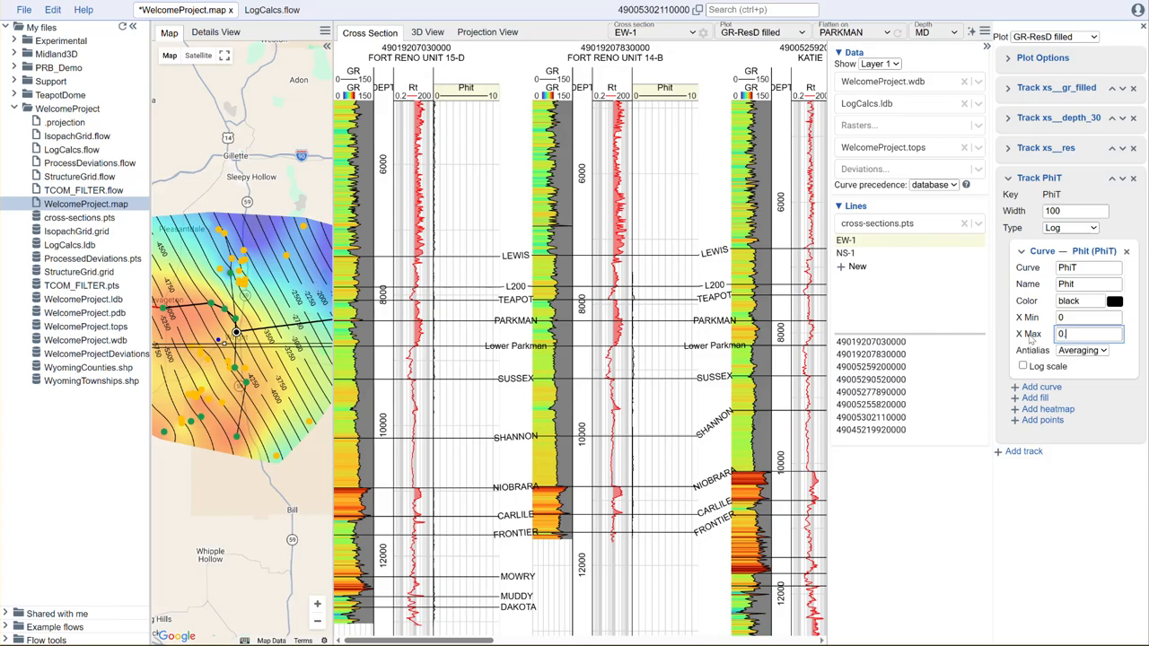
Set the Phit curve's color to red and close the plot settings
{"action": "left_click", "coordinate": [1084, 301]}
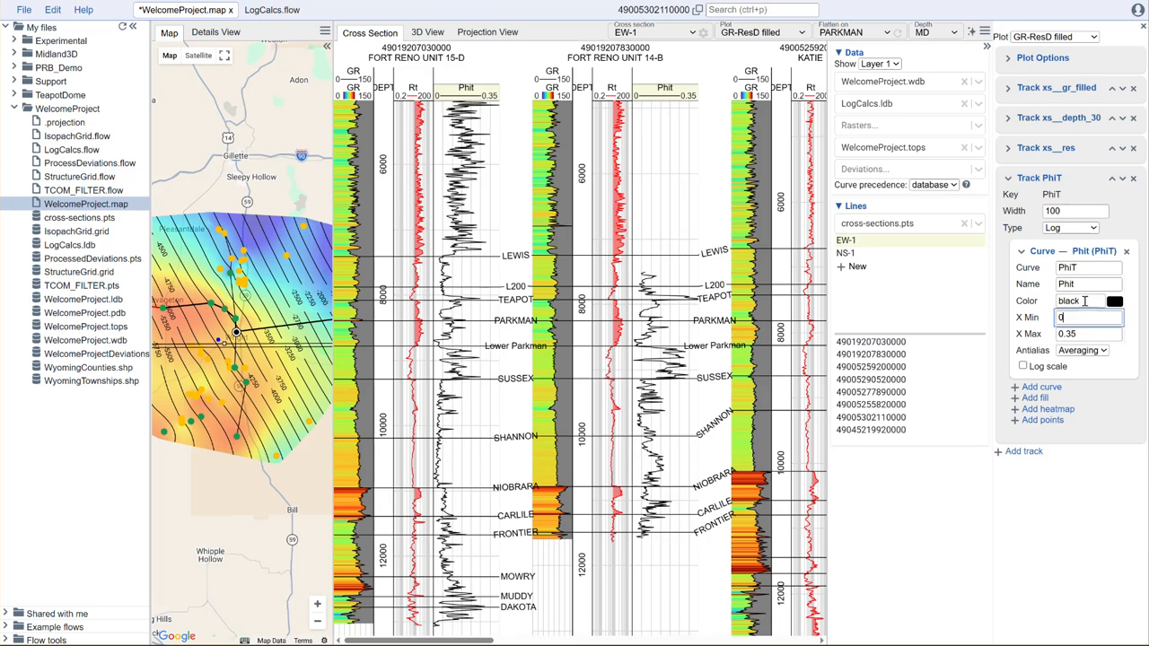
{"action": "left_click_drag", "start_coordinate": [1084, 301], "coordinate": [1018, 303]}
{"action": "type", "text": "red"}
{"action": "left_click", "coordinate": [1077, 318]}
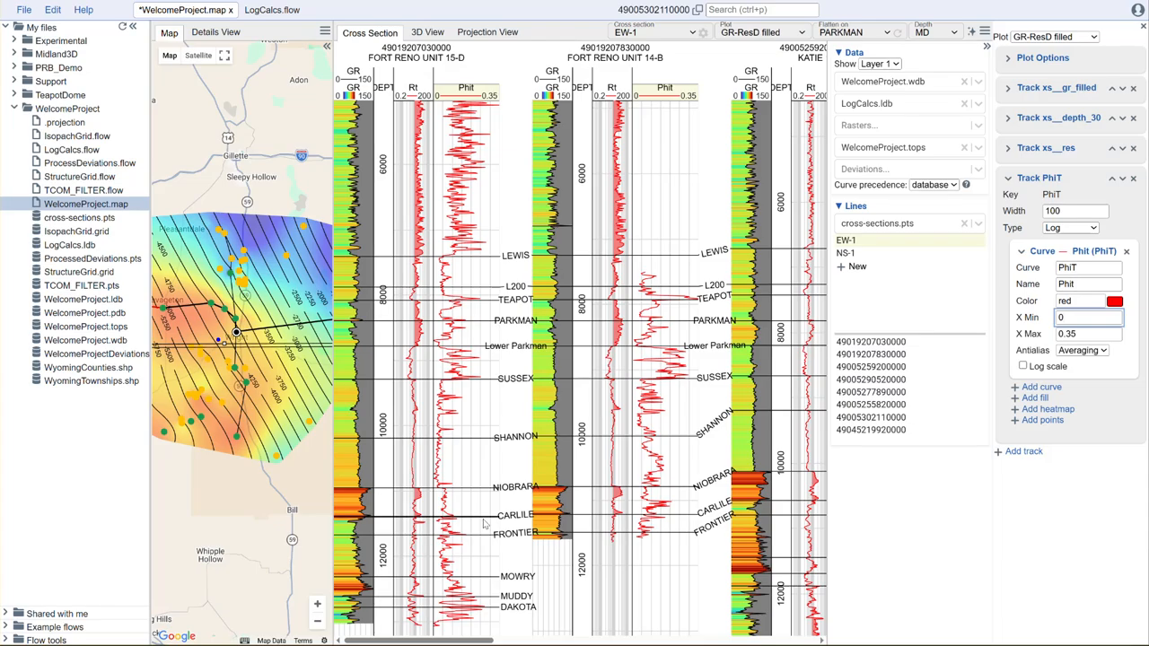
{"action": "left_click", "coordinate": [1143, 26]}
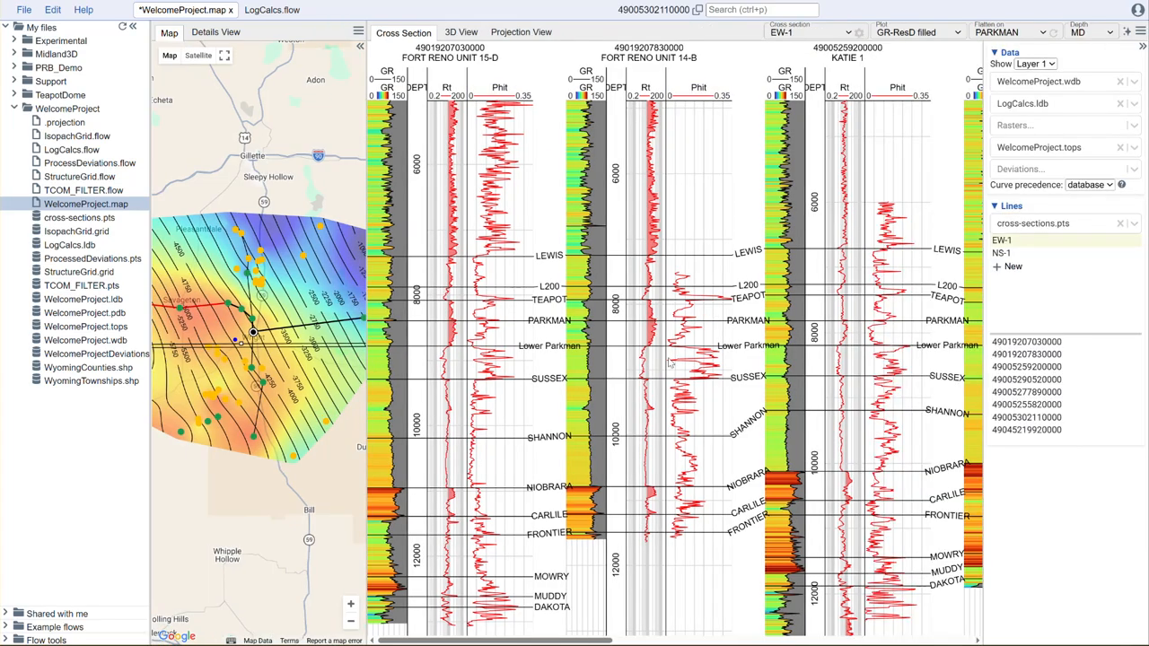
Hide the data and lines settings to widen the cross section around the PARKMAN interval
{"action": "scroll", "coordinate": [683, 368], "scroll_direction": "up", "scroll_amount": 2}
{"action": "scroll", "coordinate": [714, 361], "scroll_direction": "up", "scroll_amount": 2}
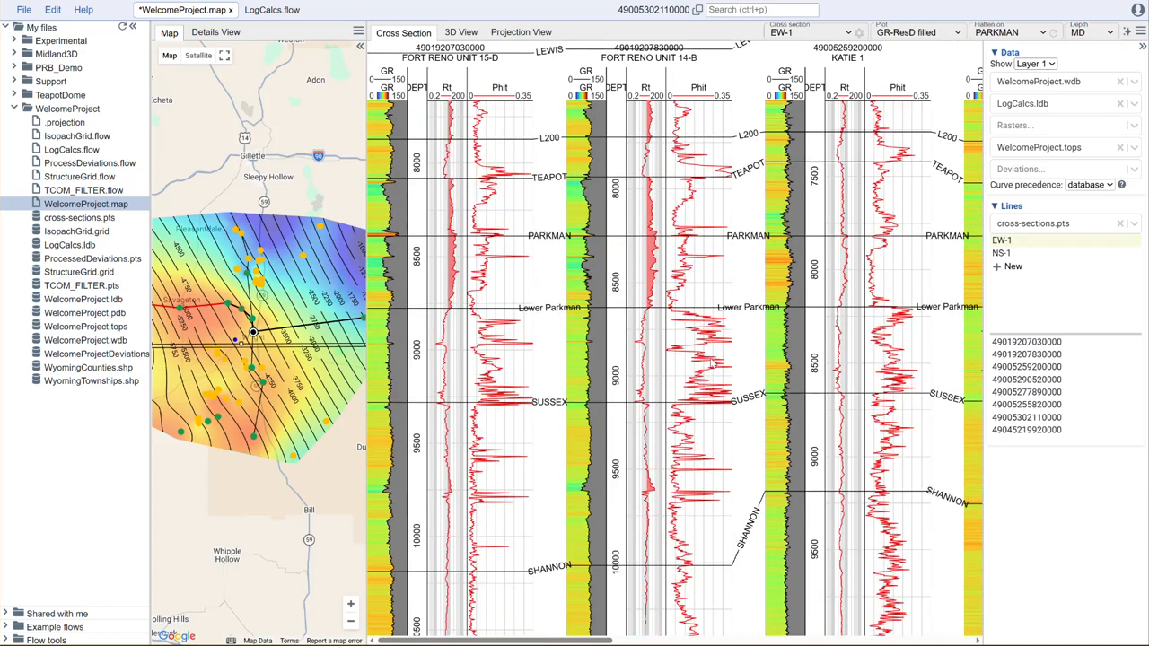
{"action": "scroll", "coordinate": [709, 283], "scroll_direction": "up", "scroll_amount": 1}
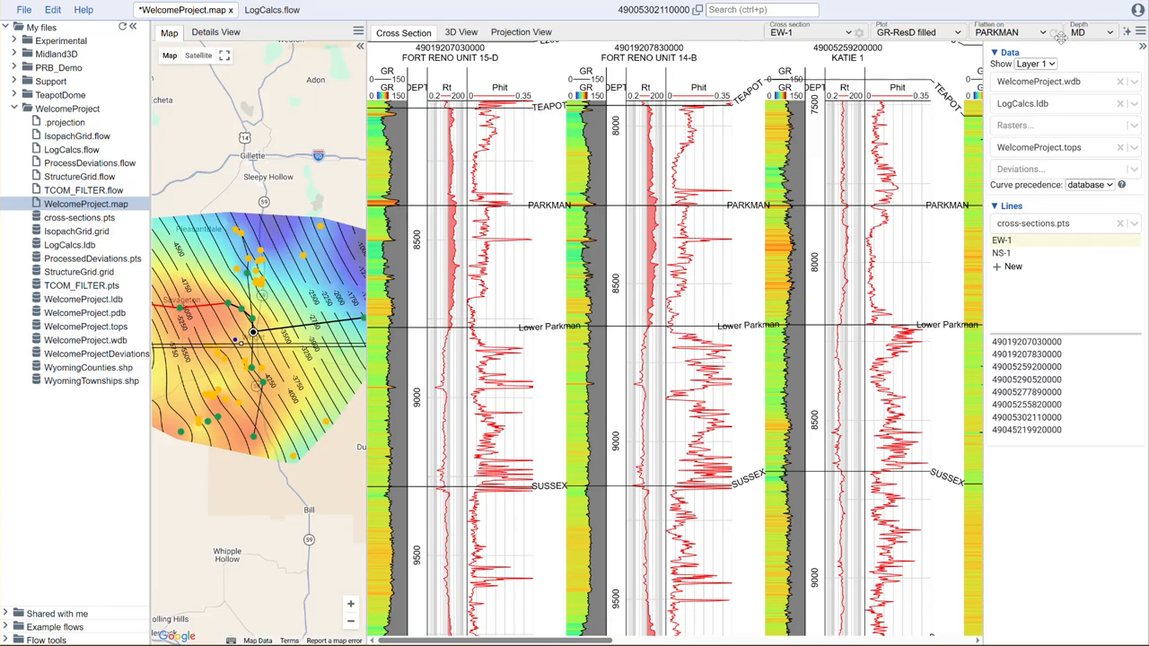
{"action": "left_click", "coordinate": [1143, 47]}
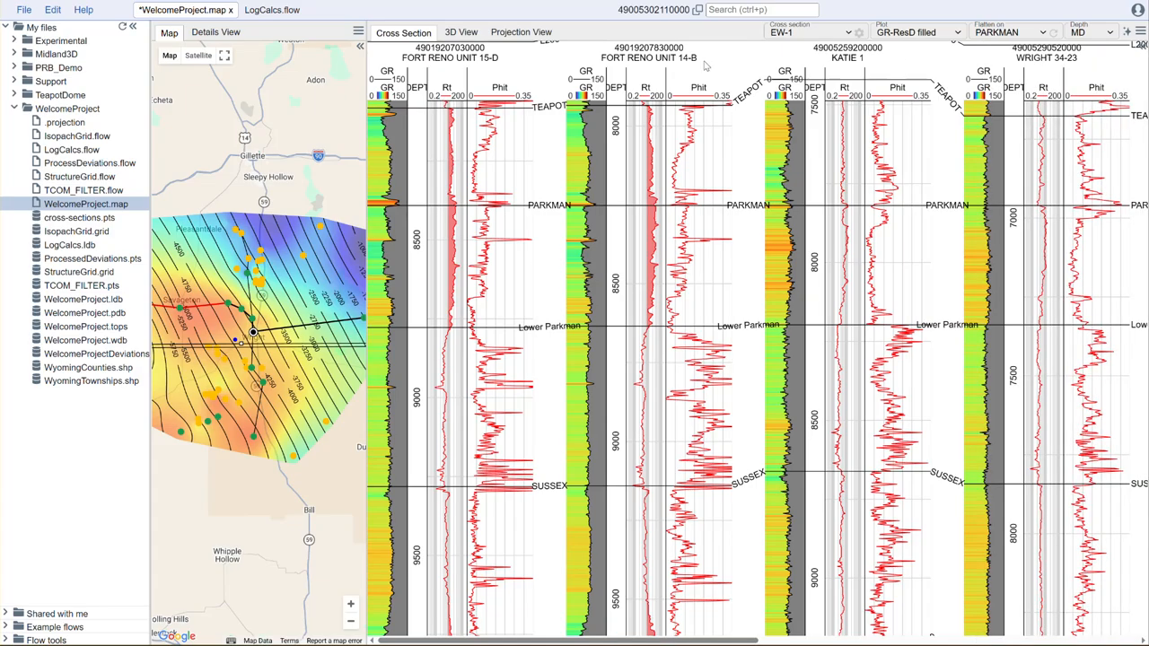
{"action": "scroll", "coordinate": [679, 124], "scroll_direction": "down", "scroll_amount": 2}
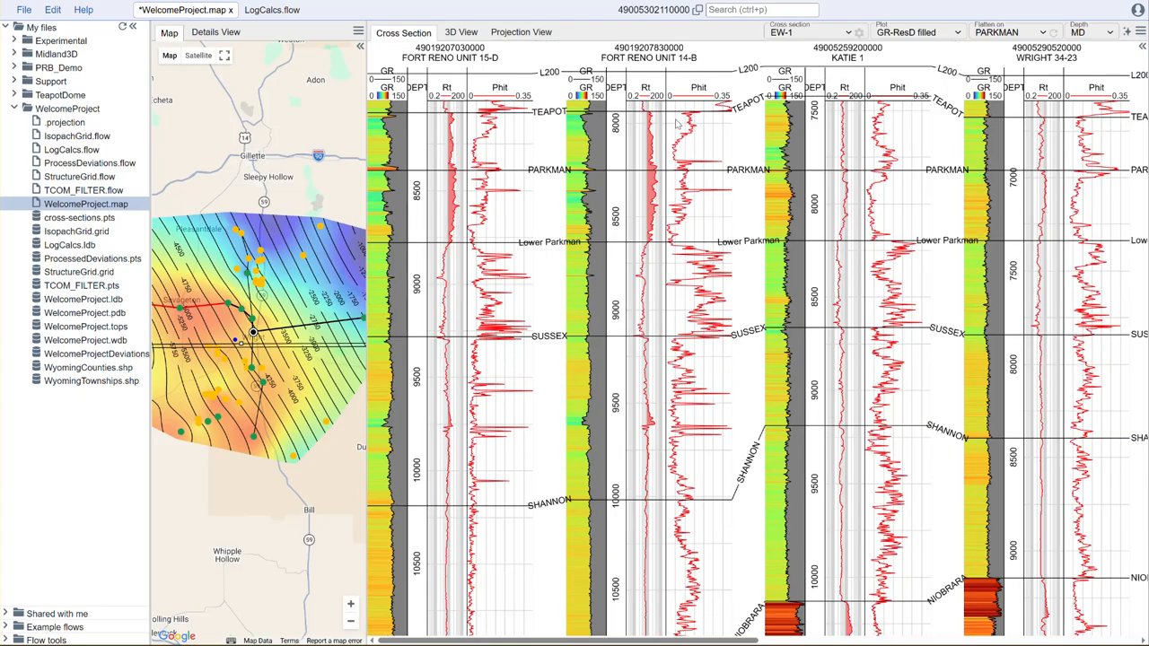
Add the existing track sw to the GR-ResD filled plot, below the PhiT track
{"action": "left_click", "coordinate": [729, 95]}
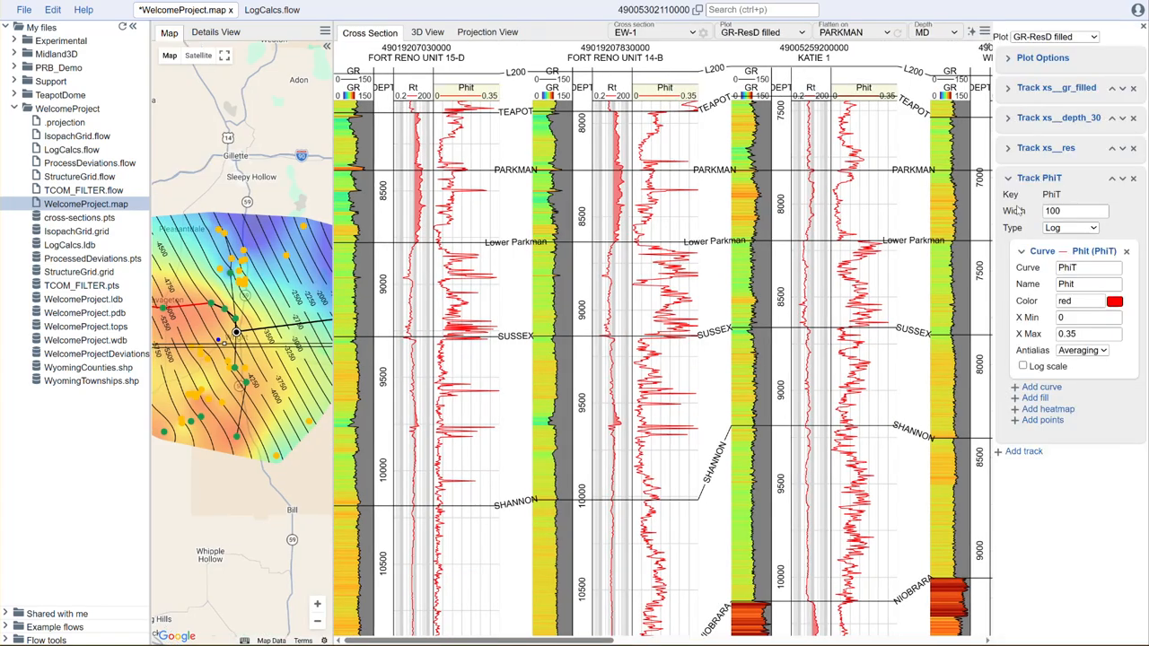
{"action": "left_click", "coordinate": [1031, 455]}
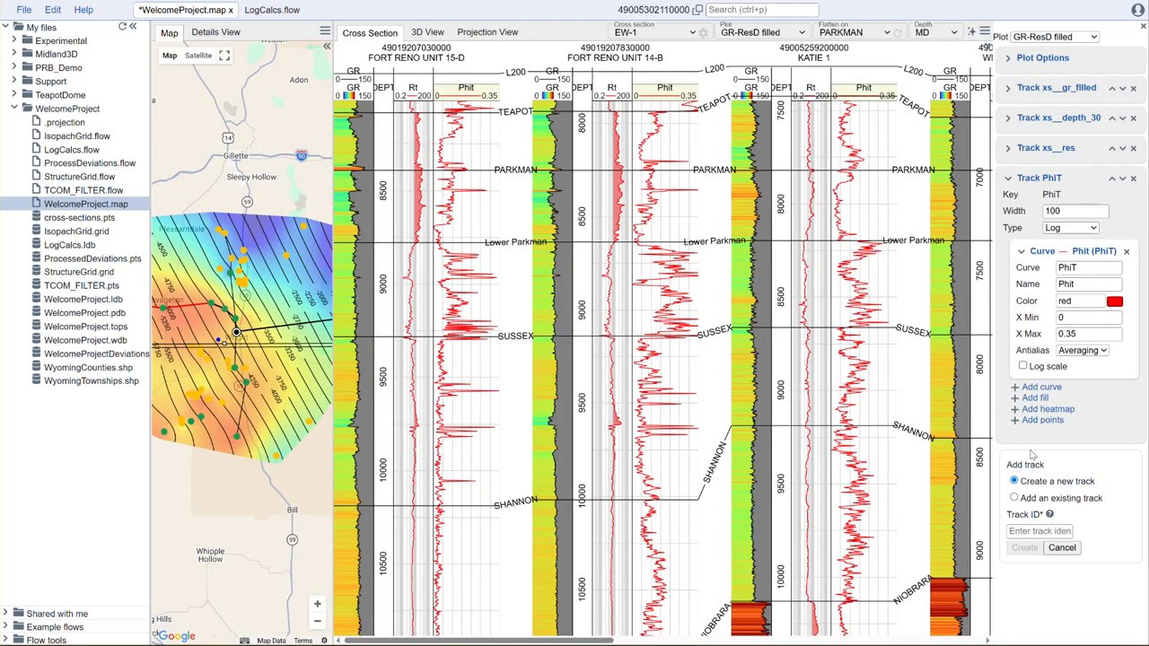
{"action": "left_click", "coordinate": [1057, 501]}
{"action": "left_click", "coordinate": [1037, 532]}
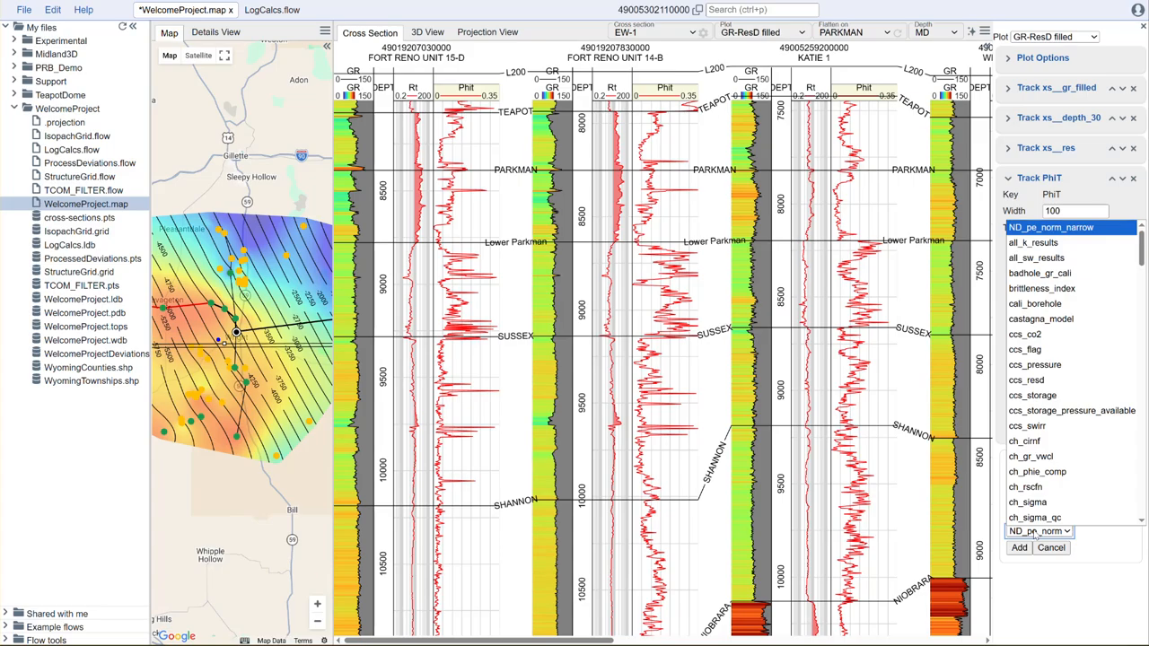
{"action": "type", "text": "sw"}
{"action": "left_click", "coordinate": [1062, 518]}
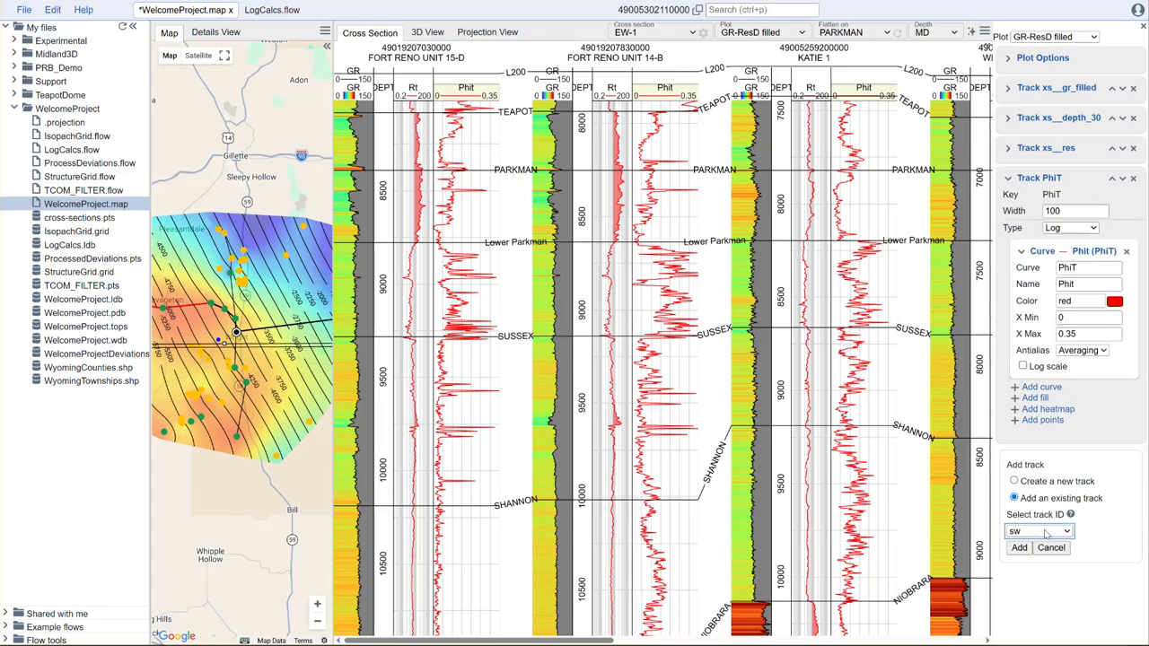
{"action": "left_click", "coordinate": [1021, 548]}
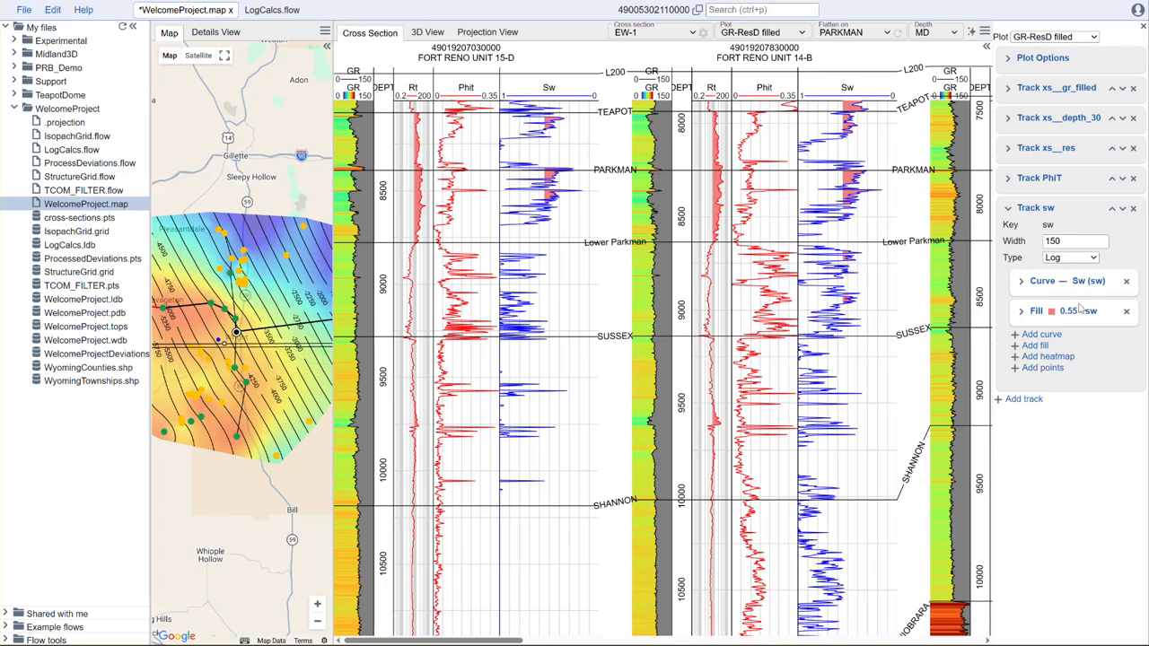
Review the sw track's curve settings, close the plot settings and examine the Sw curve between PARKMAN and SUSSEX
{"action": "left_click", "coordinate": [1021, 311]}
{"action": "left_click", "coordinate": [1020, 282]}
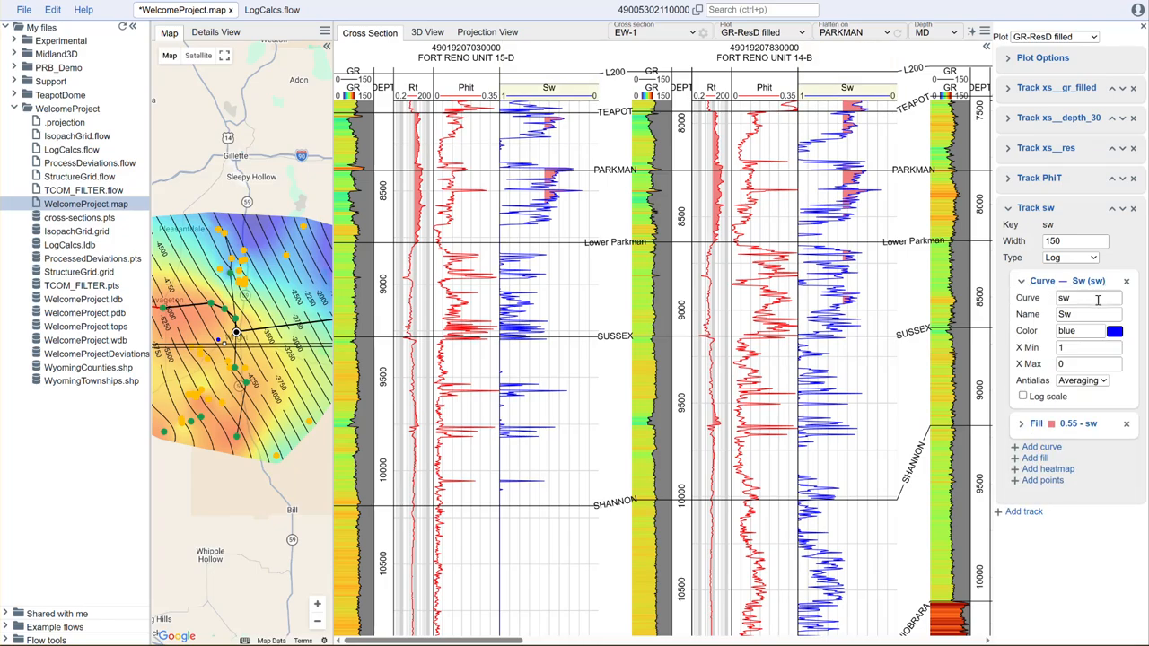
{"action": "left_click", "coordinate": [1021, 283]}
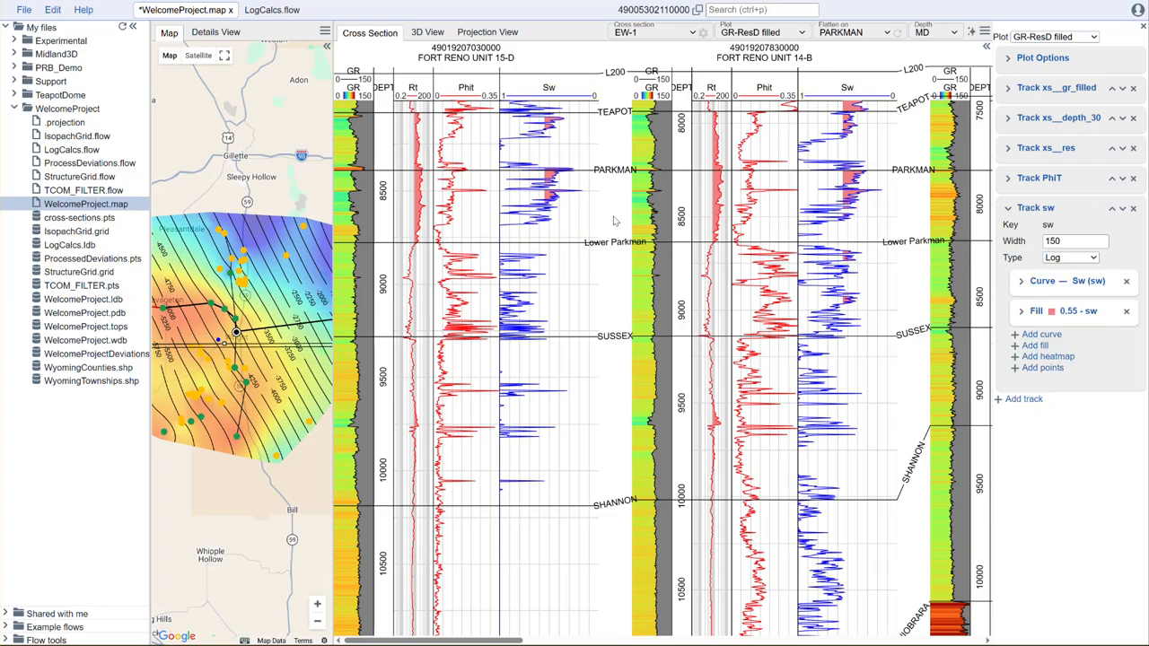
{"action": "left_click", "coordinate": [1142, 27]}
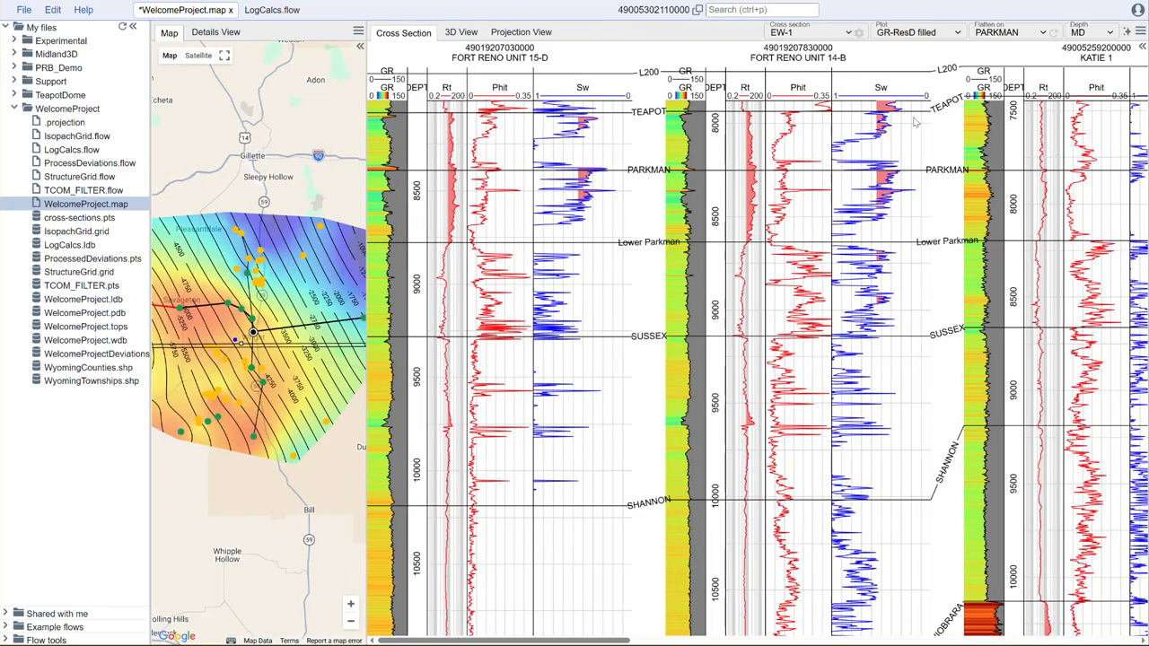
{"action": "scroll", "coordinate": [620, 234], "scroll_direction": "up", "scroll_amount": 1}
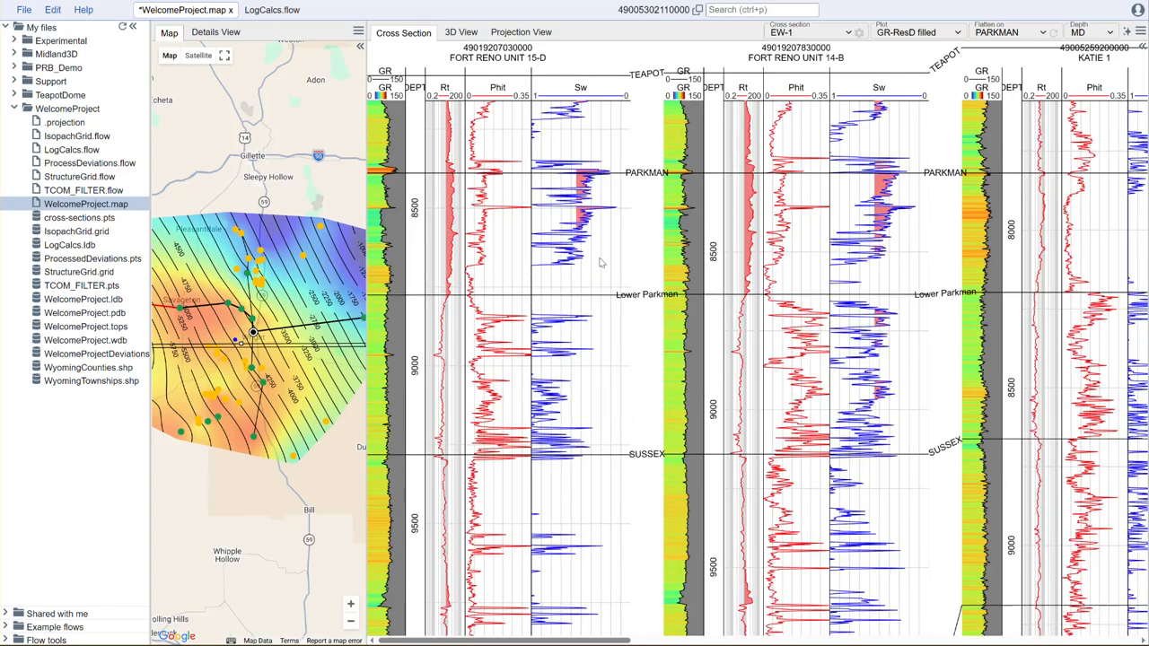
{"action": "scroll", "coordinate": [621, 243], "scroll_direction": "up", "scroll_amount": 3}
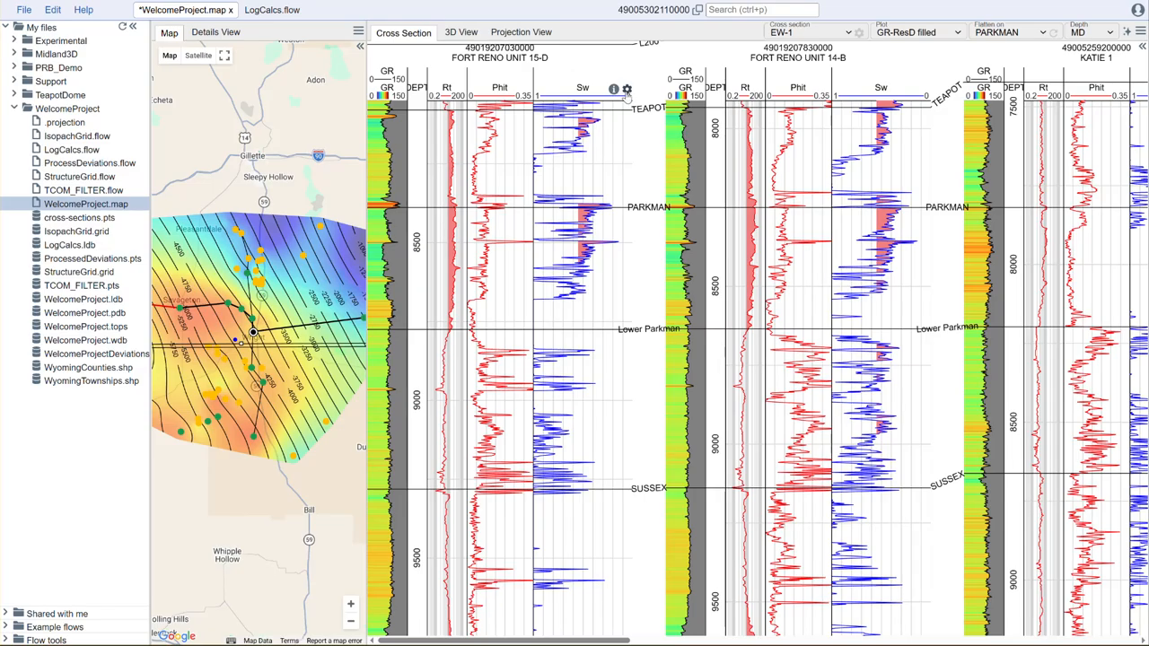
Add the existing track net_pay to the GR-ResD filled plot after the sw track and close the plot settings
{"action": "left_click", "coordinate": [627, 91]}
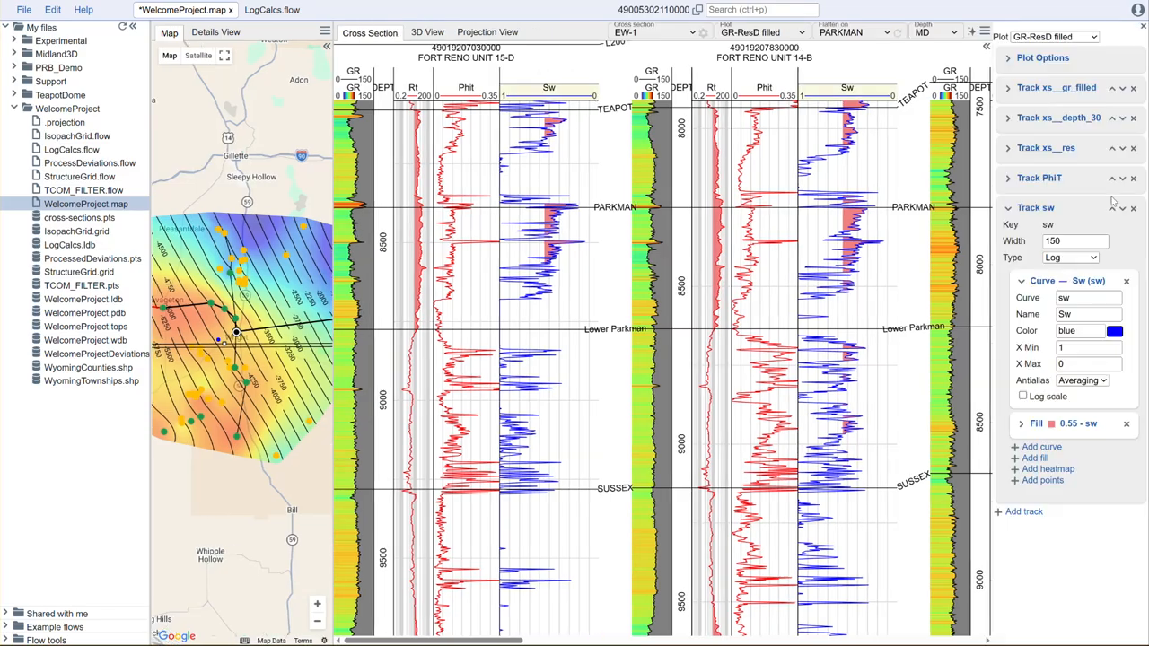
{"action": "left_click", "coordinate": [1031, 511]}
{"action": "left_click", "coordinate": [1065, 559]}
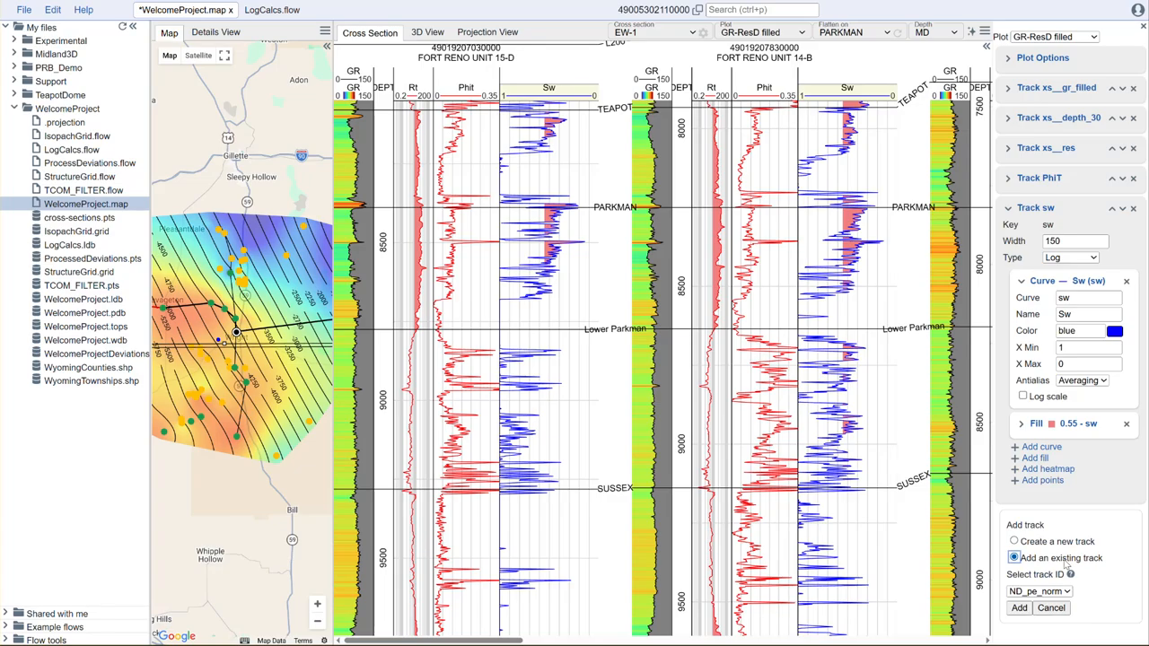
{"action": "left_click", "coordinate": [1059, 594]}
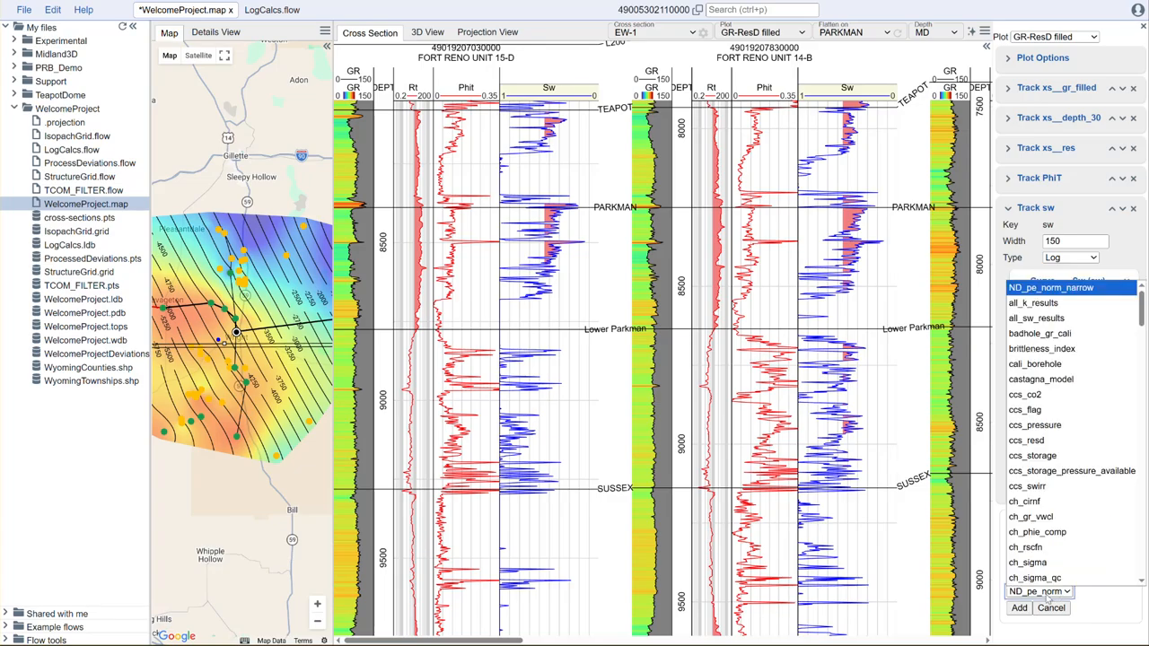
{"action": "type", "text": "net_pay"}
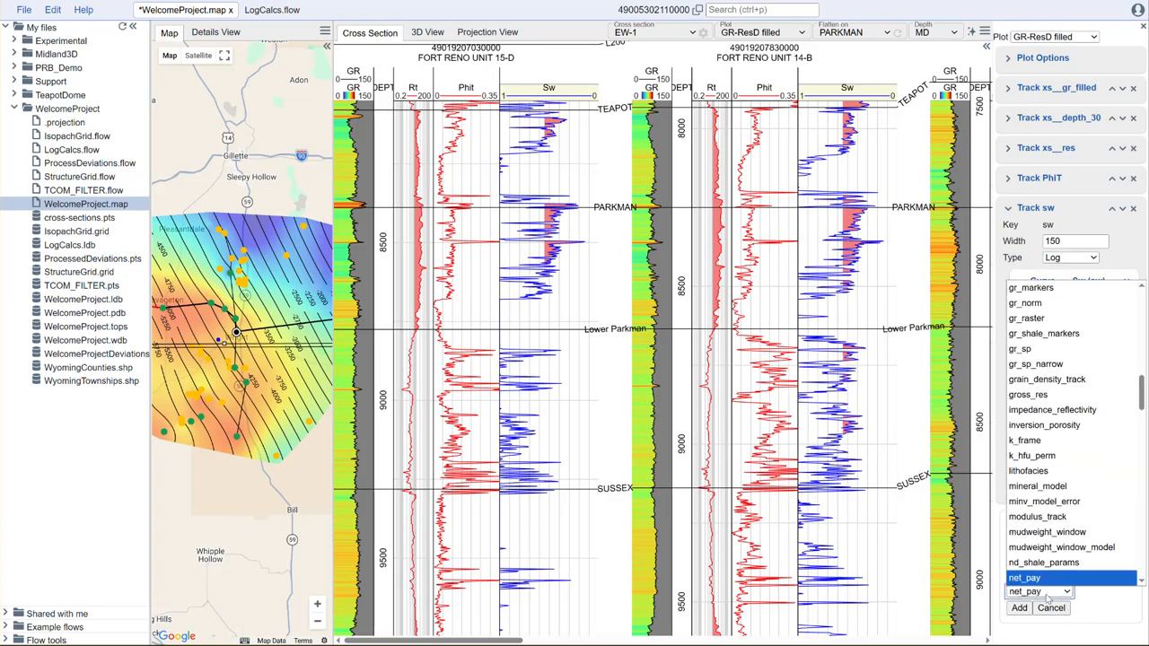
{"action": "left_click", "coordinate": [1019, 607]}
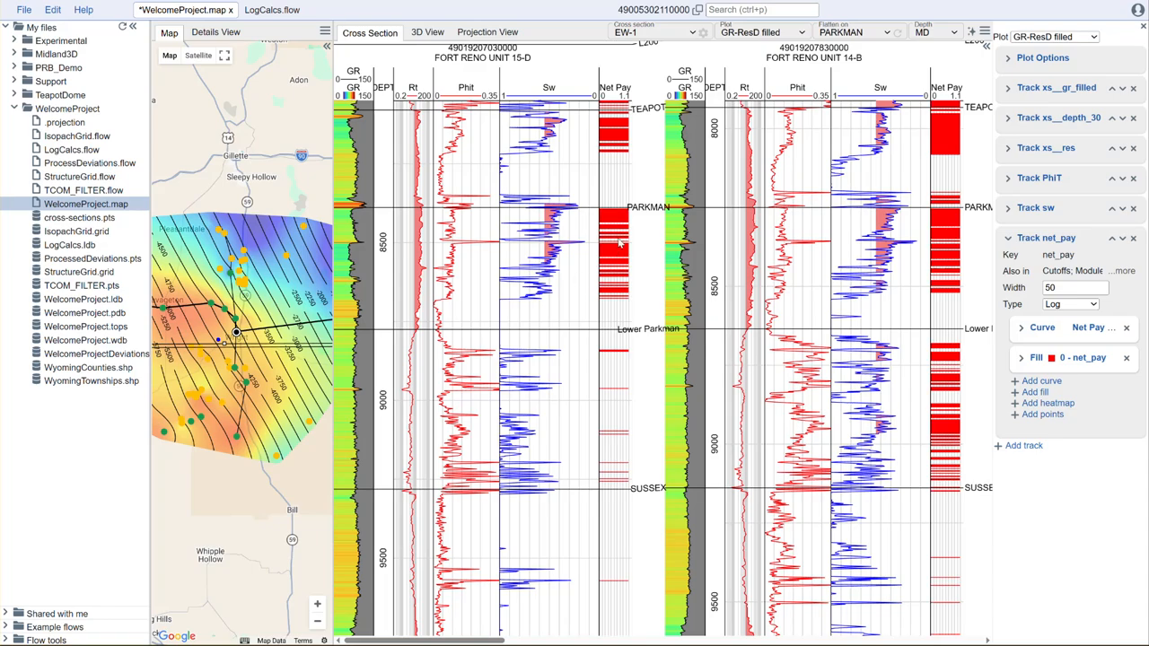
{"action": "scroll", "coordinate": [620, 242], "scroll_direction": "up", "scroll_amount": 5}
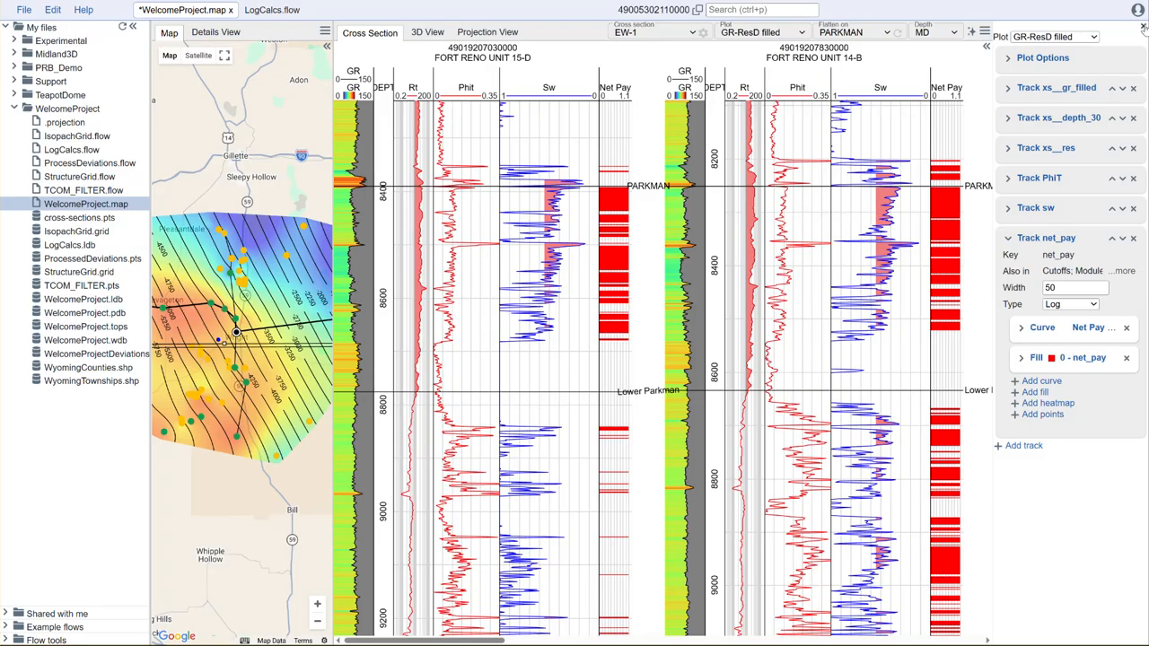
{"action": "left_click", "coordinate": [1143, 27]}
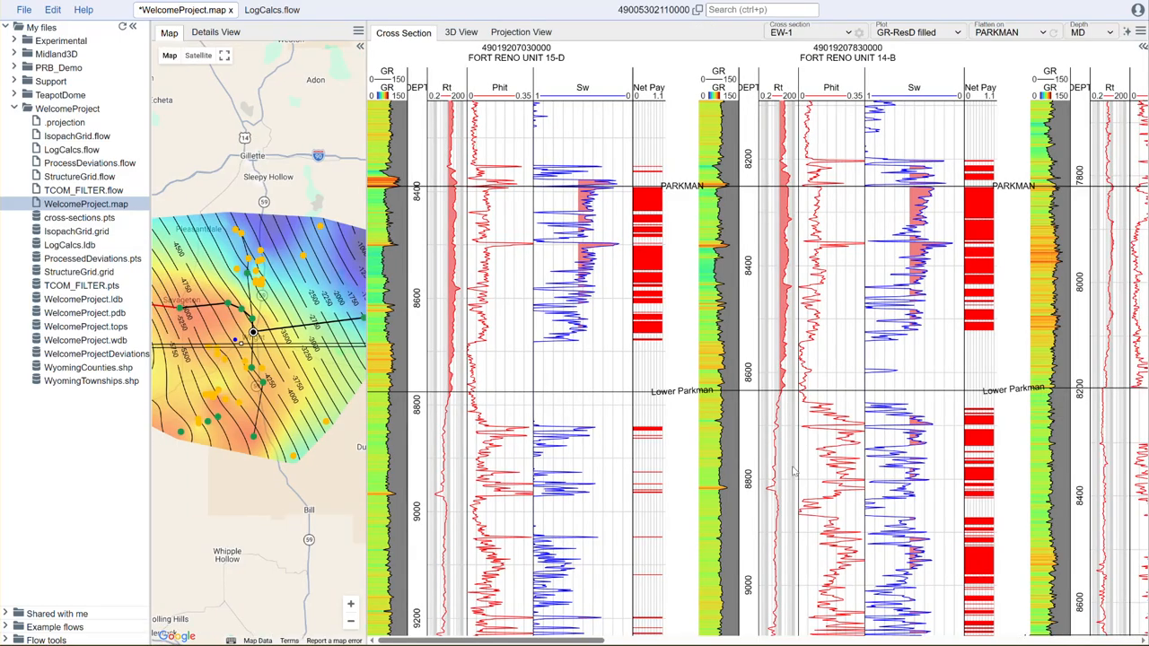